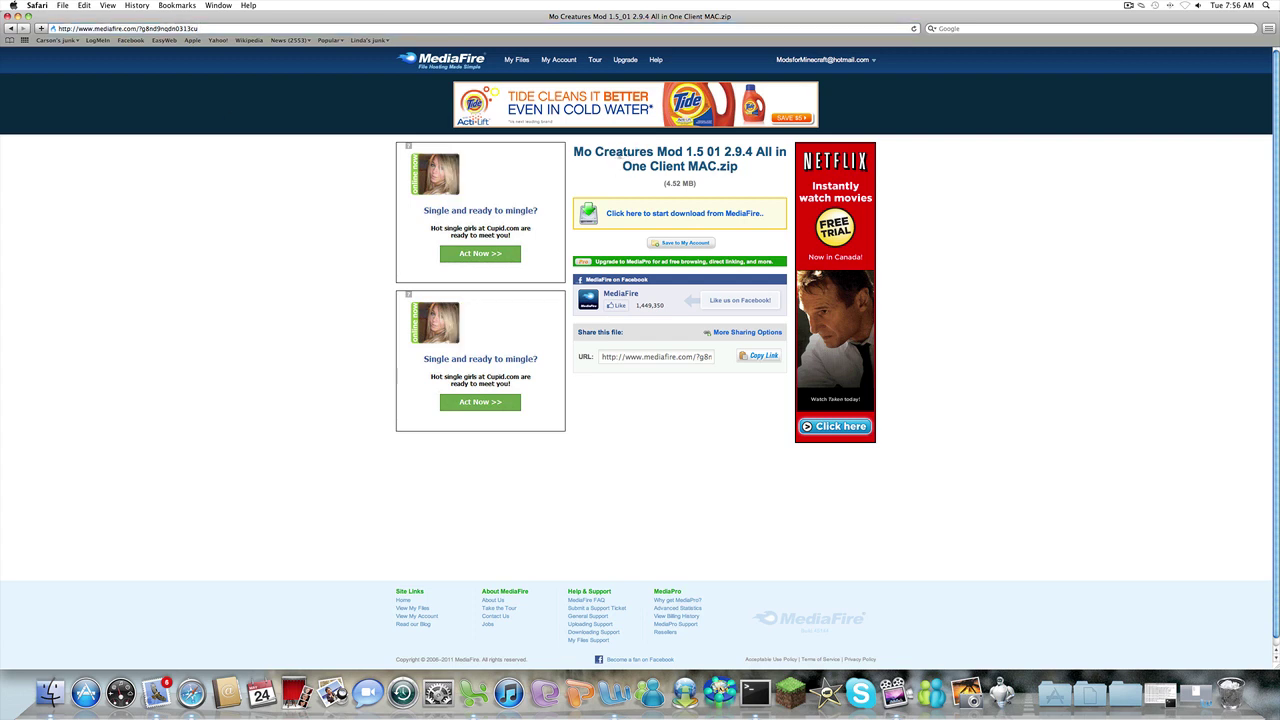
# Download the Mo Creatures Mod 1.5_01 2.9.4 All in One Client MAC zip and move its extracted folder from Downloads to the desktop.
pyautogui.click(656, 214)
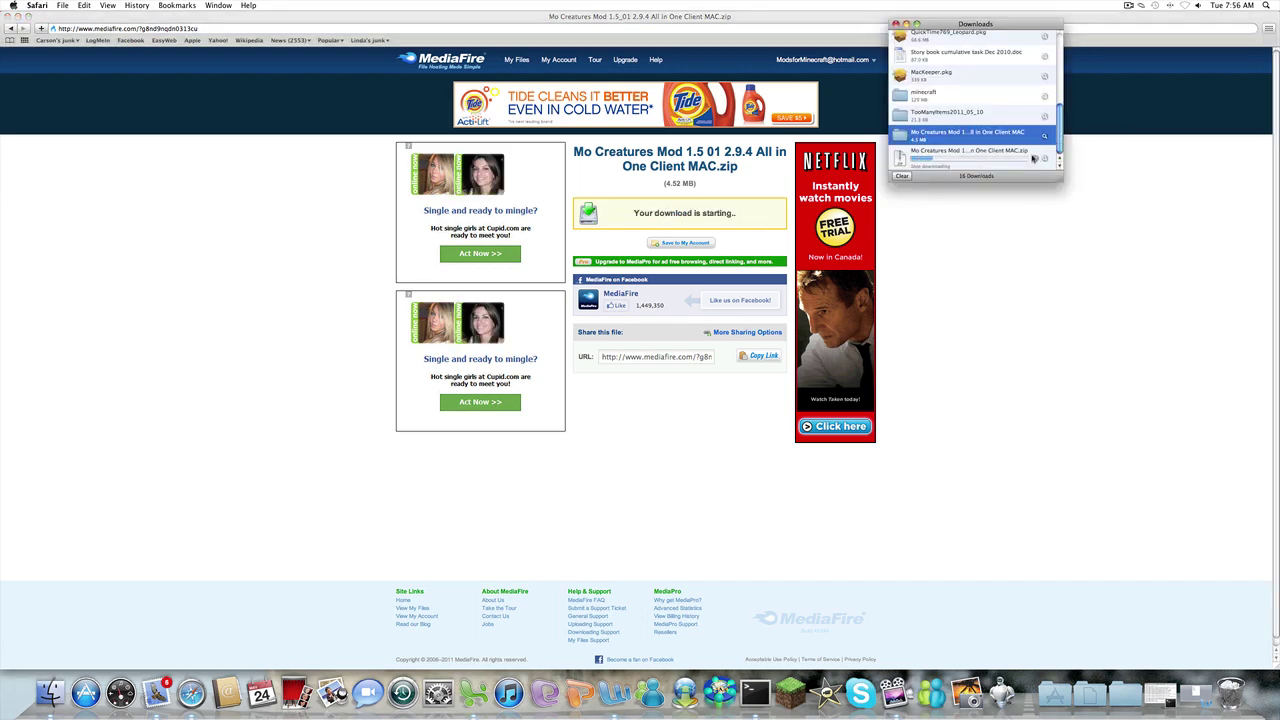
pyautogui.click(8, 18)
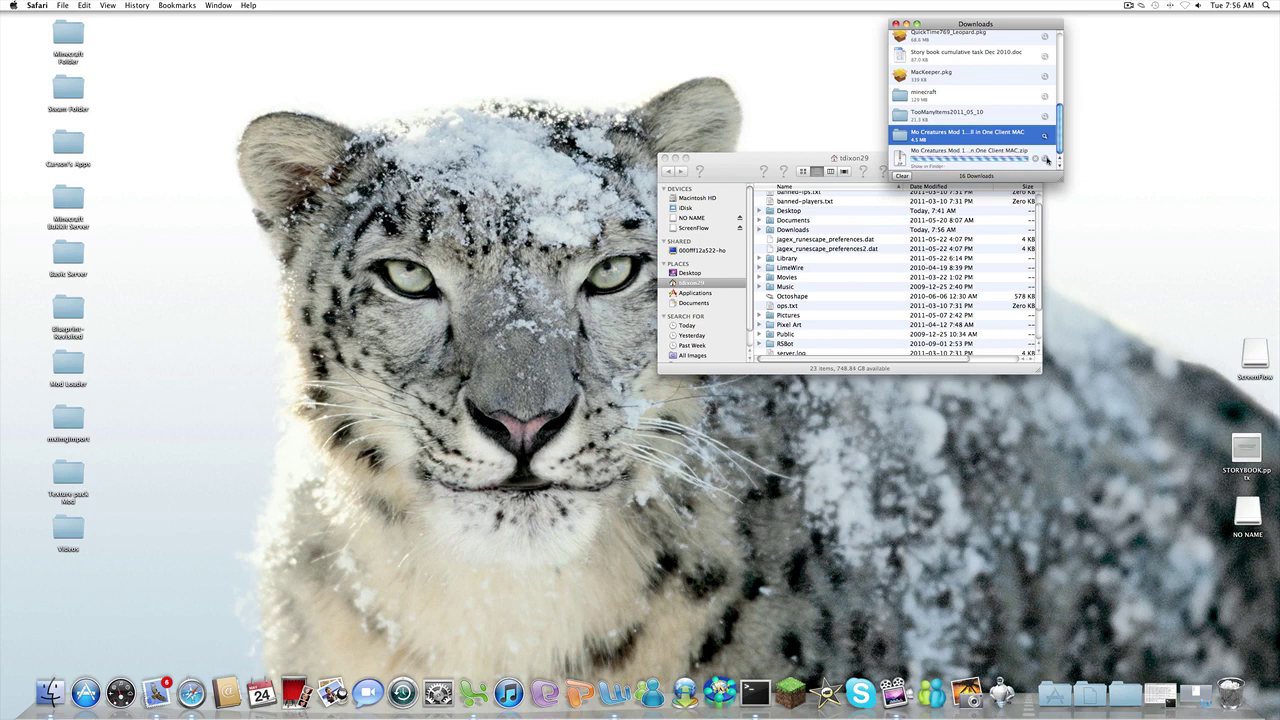
pyautogui.click(1044, 161)
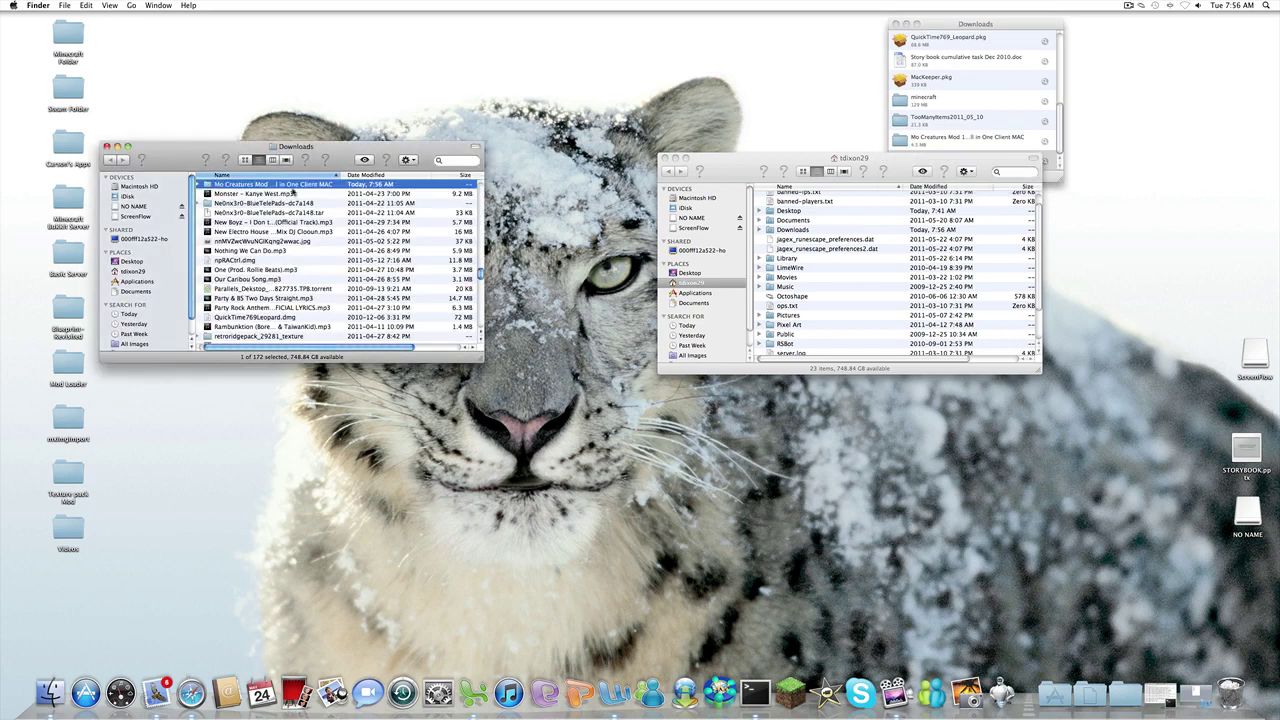
pyautogui.moveTo(293, 190); pyautogui.dragTo(390, 42)
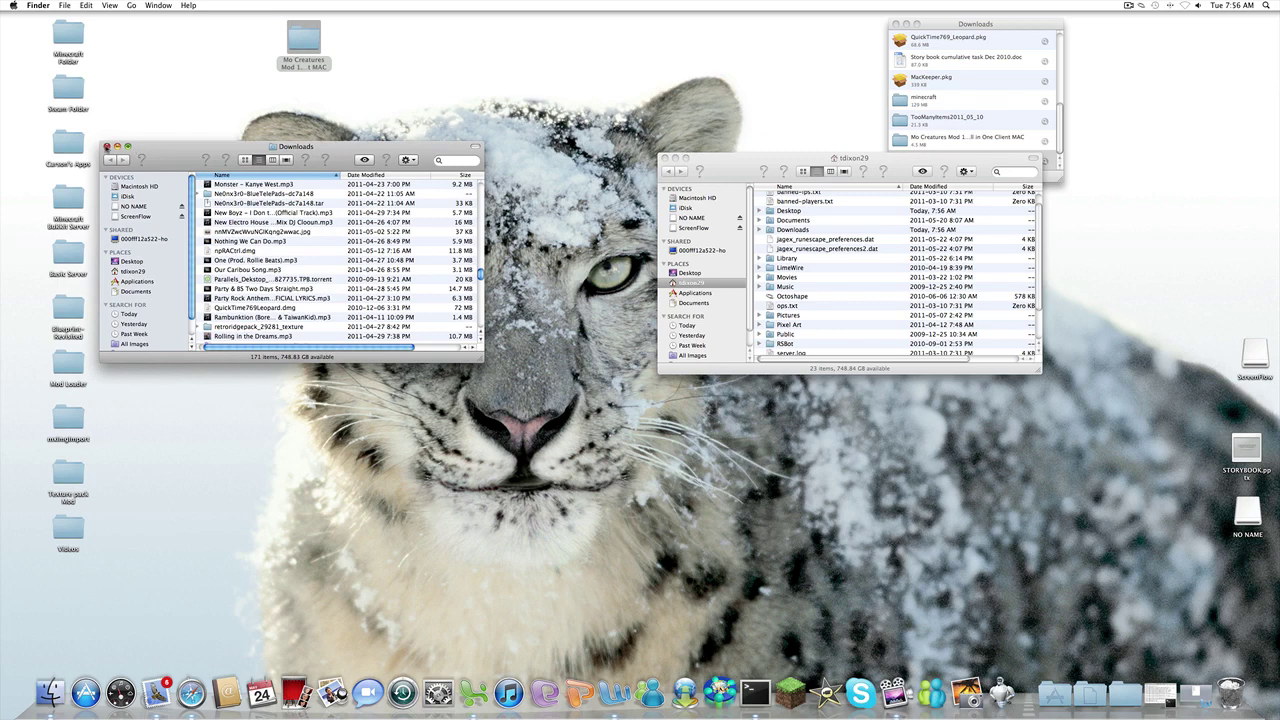
pyautogui.click(107, 147)
pyautogui.click(896, 24)
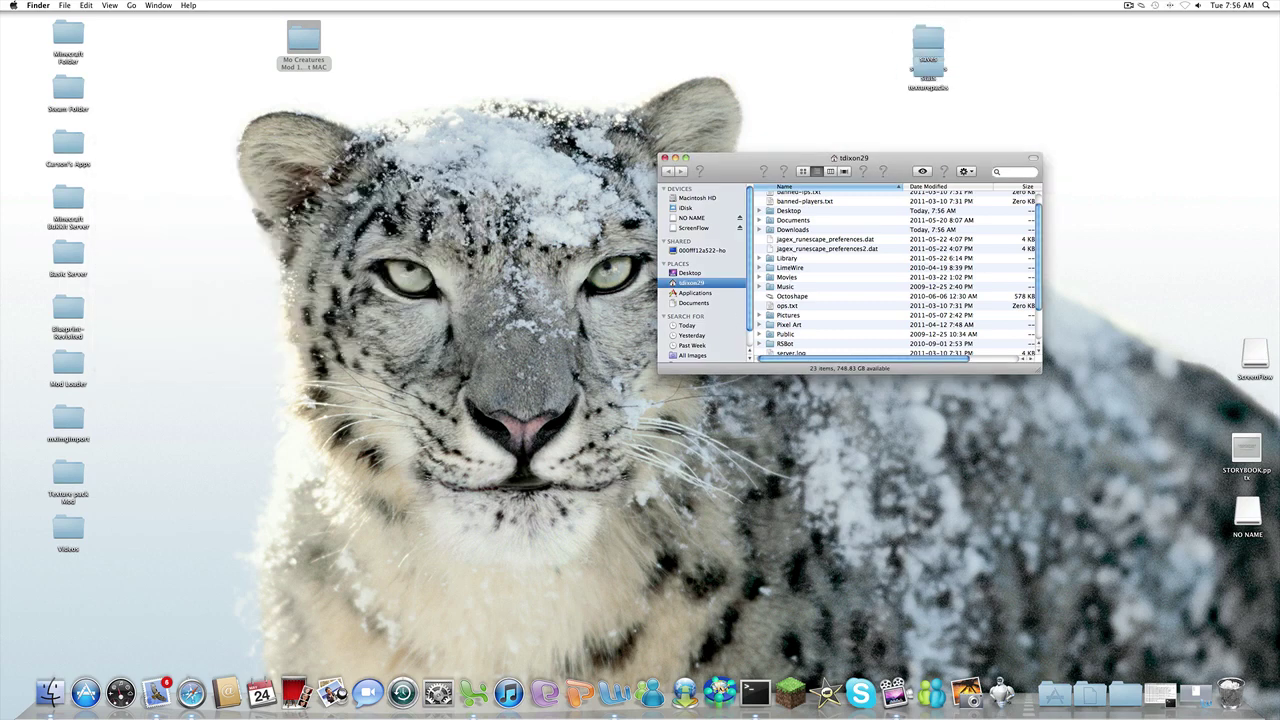
pyautogui.click(665, 158)
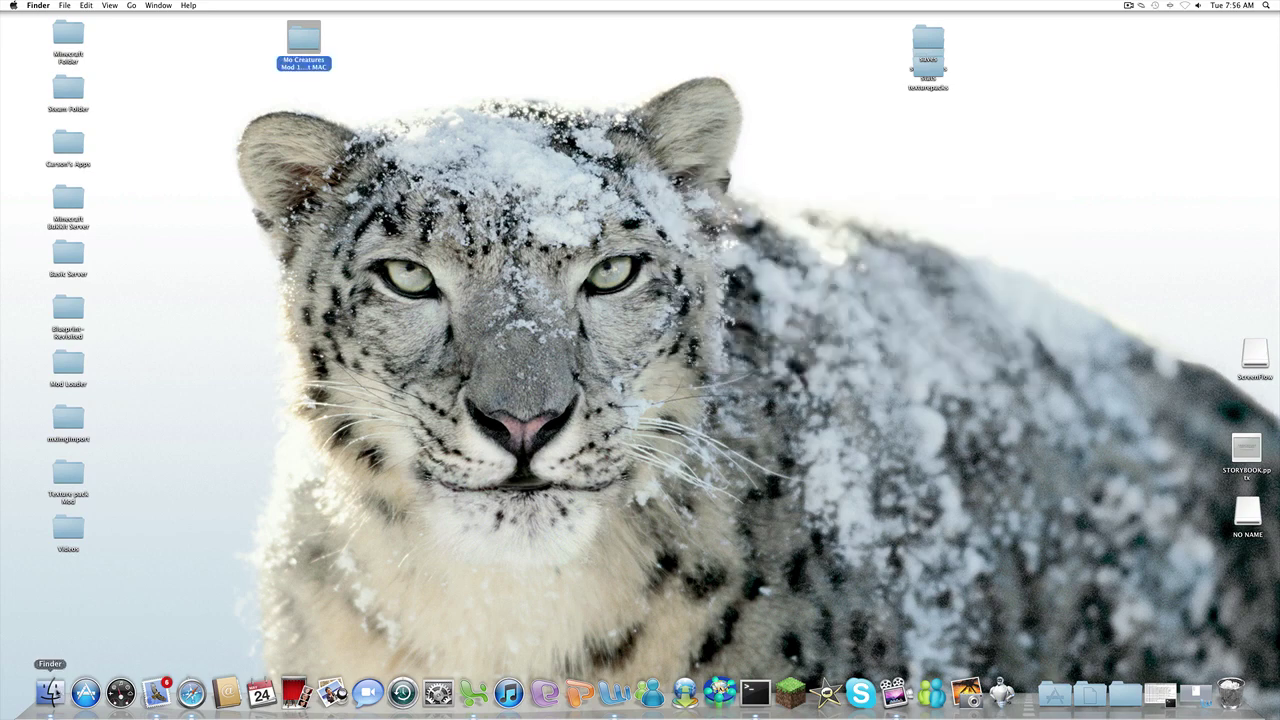
# Open the minecraft folder inside Library > Application Support of the home folder.
pyautogui.click(52, 692)
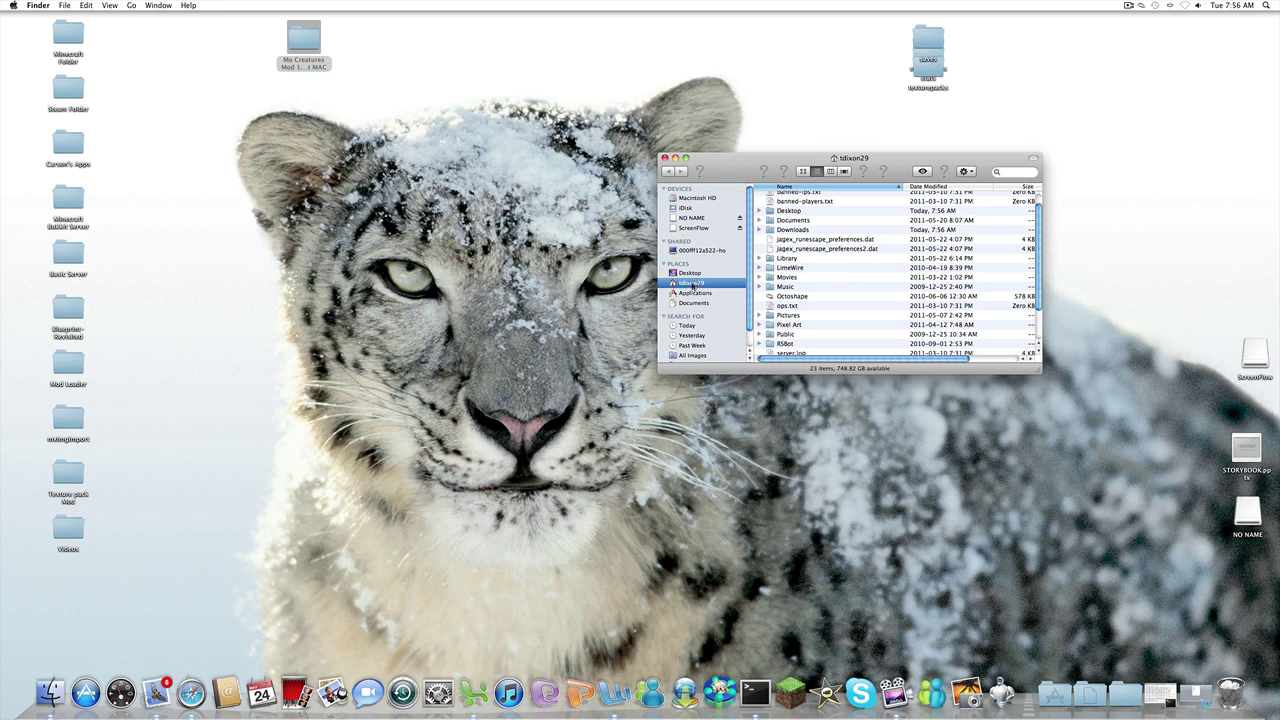
pyautogui.doubleClick(785, 259)
pyautogui.doubleClick(795, 209)
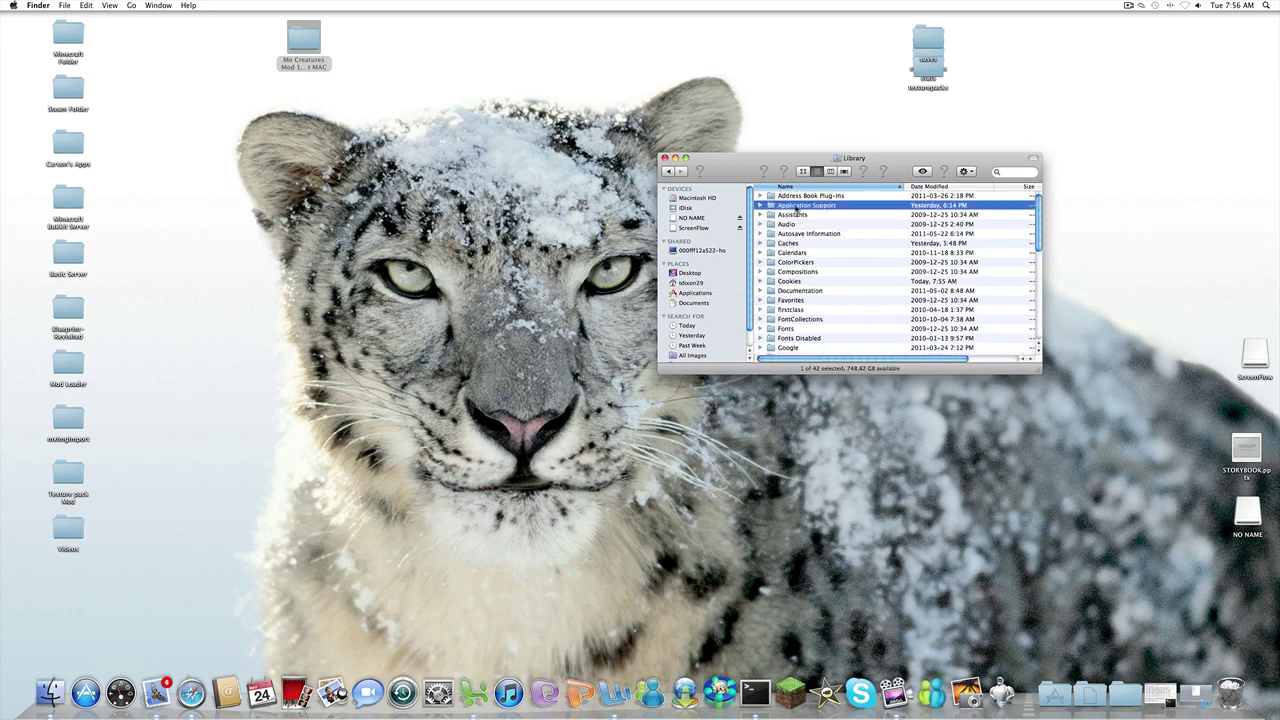
pyautogui.doubleClick(789, 218)
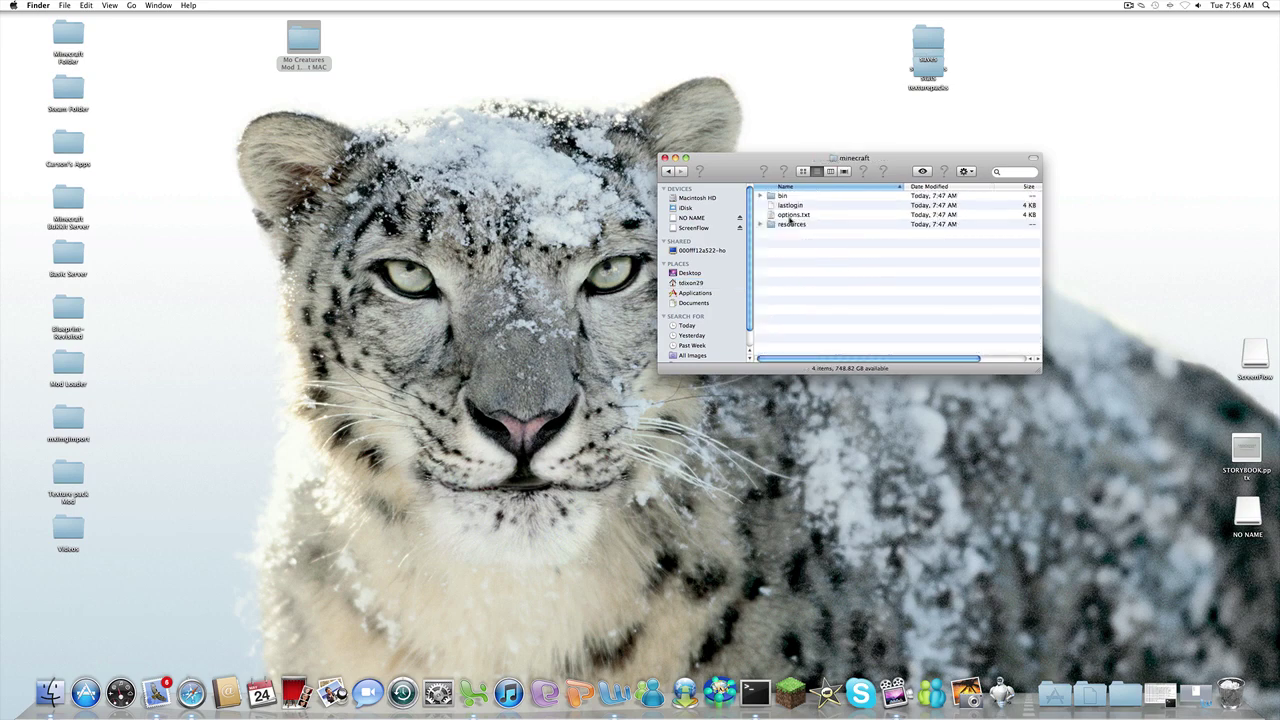
# Open the Mo Creatures mod folder from the desktop and place its window beside the minecraft folder window.
pyautogui.click(905, 42)
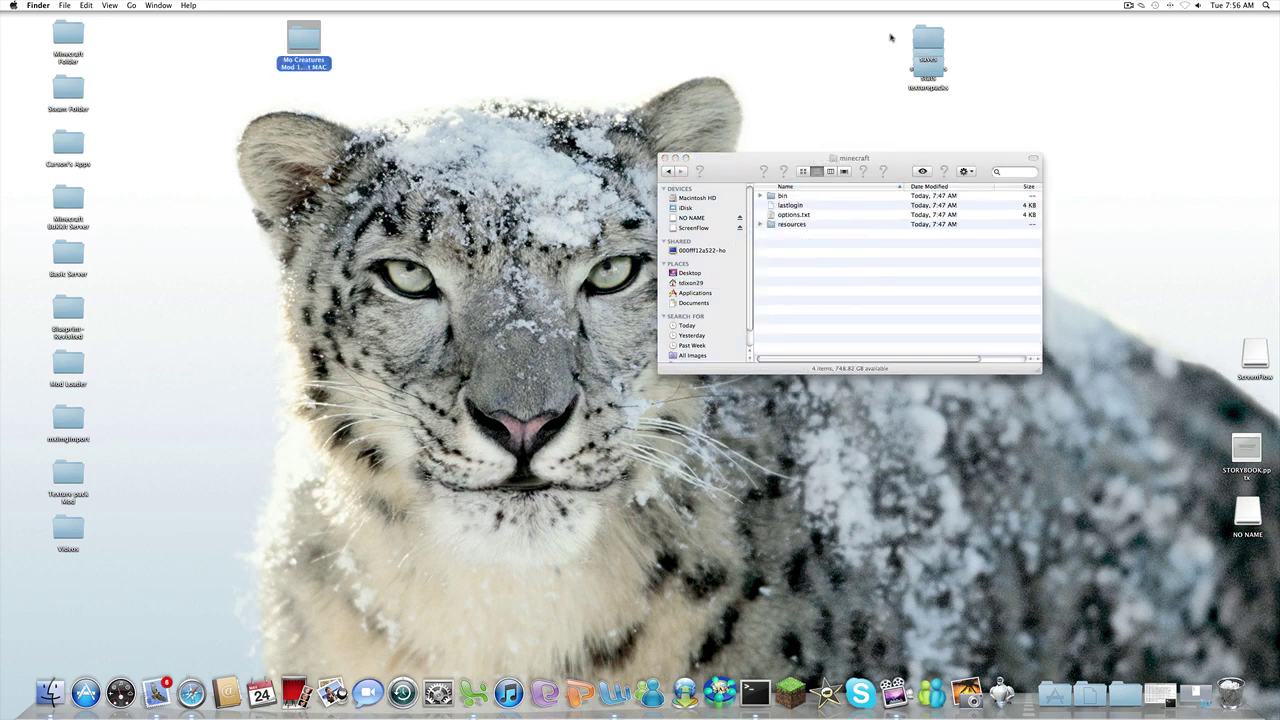
pyautogui.doubleClick(303, 43)
pyautogui.moveTo(732, 178); pyautogui.dragTo(312, 169)
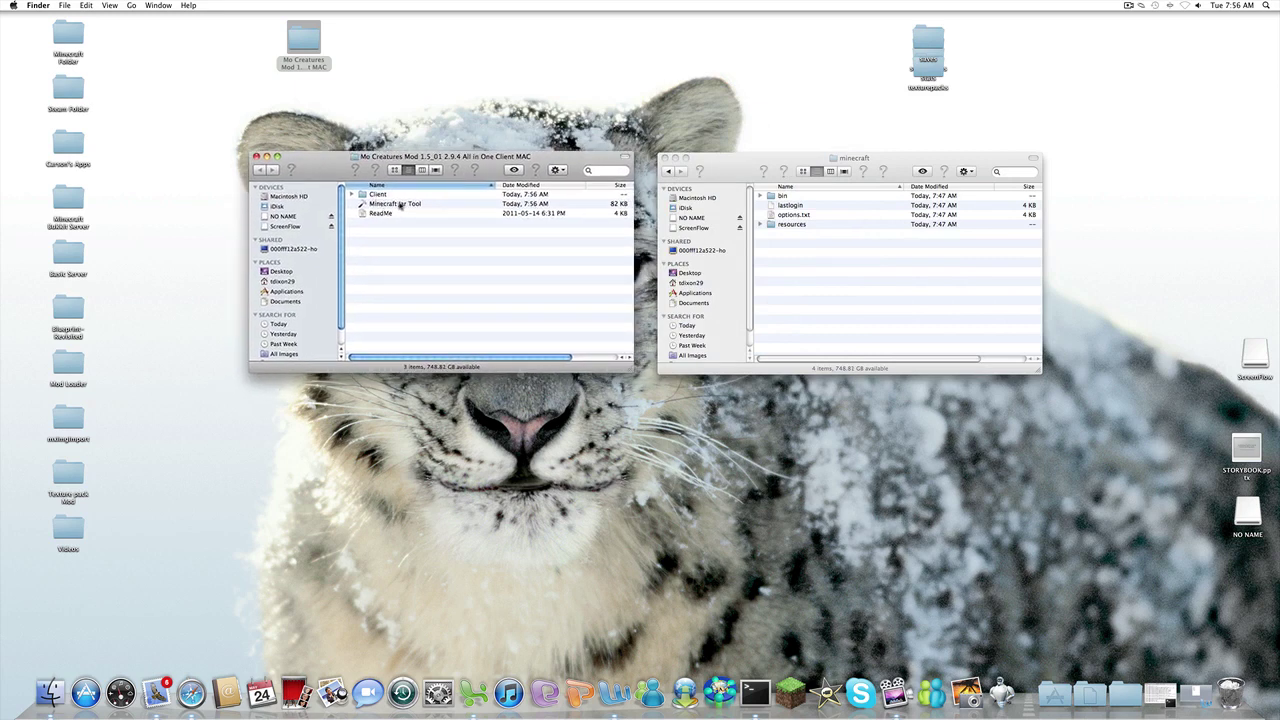
# Launch Minecraft, set the launcher to force a game update, and log in with the saved account.
pyautogui.click(795, 684)
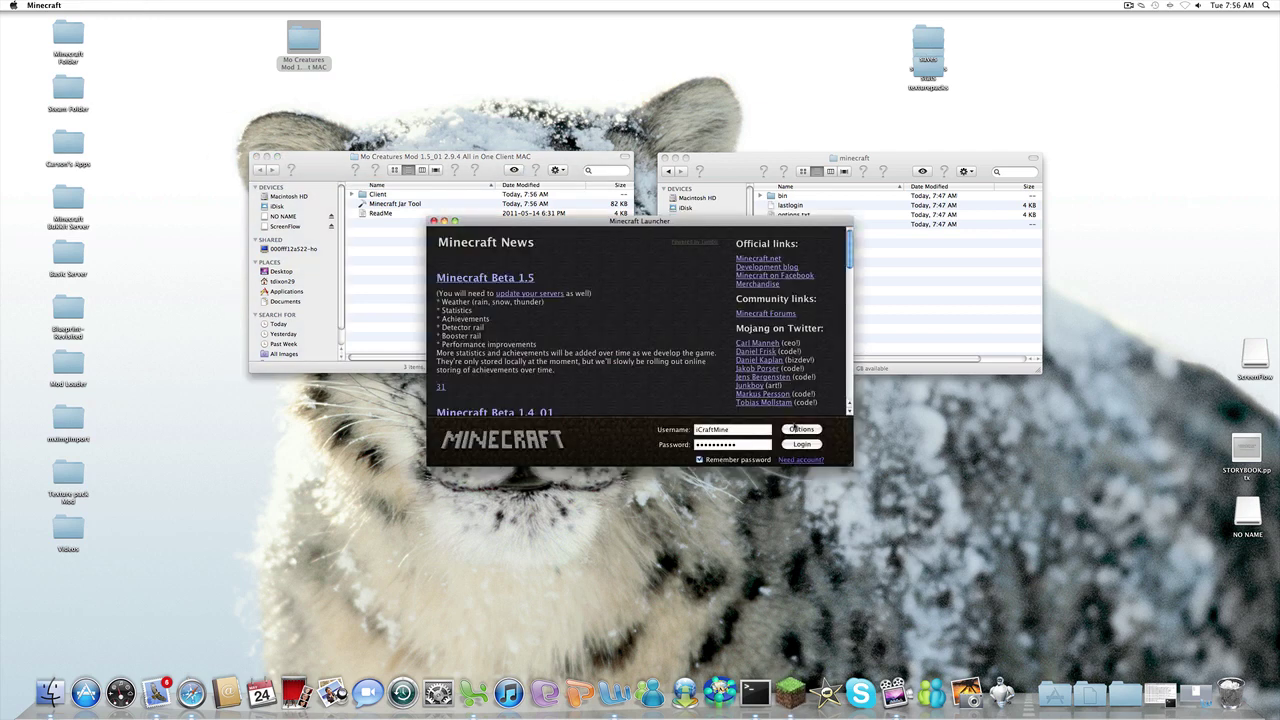
pyautogui.click(800, 429)
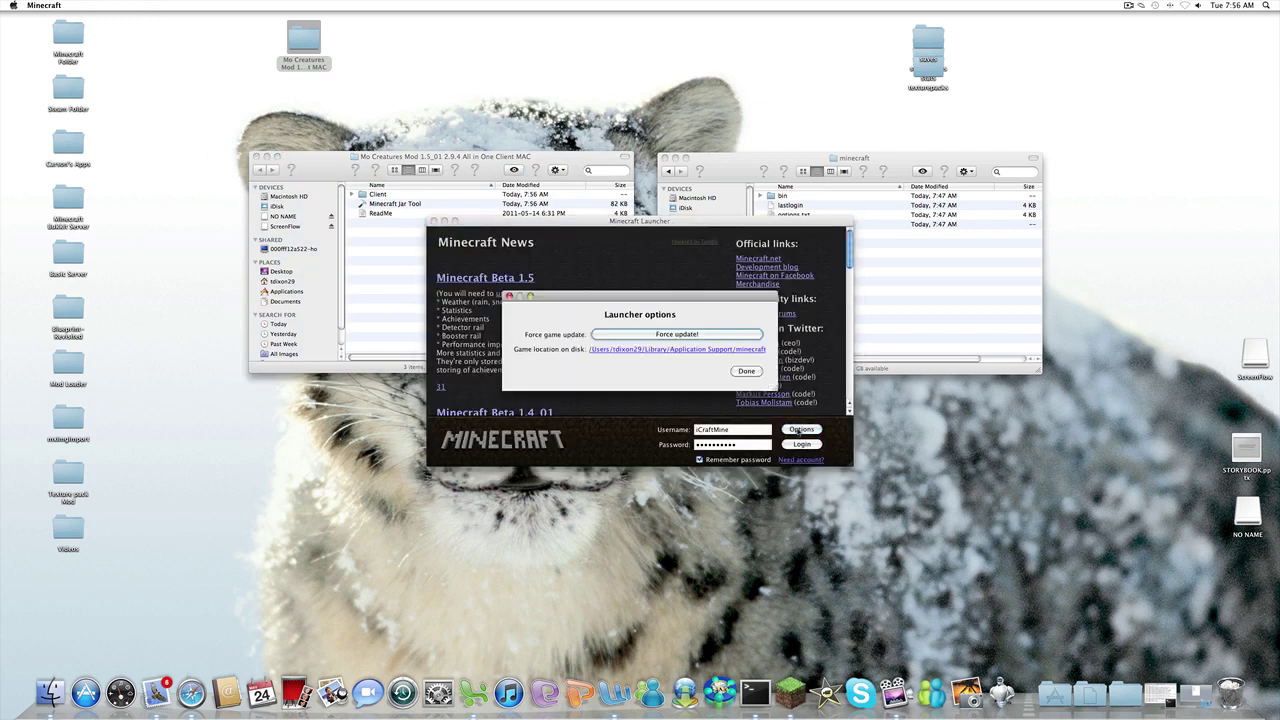
pyautogui.click(698, 337)
pyautogui.click(748, 372)
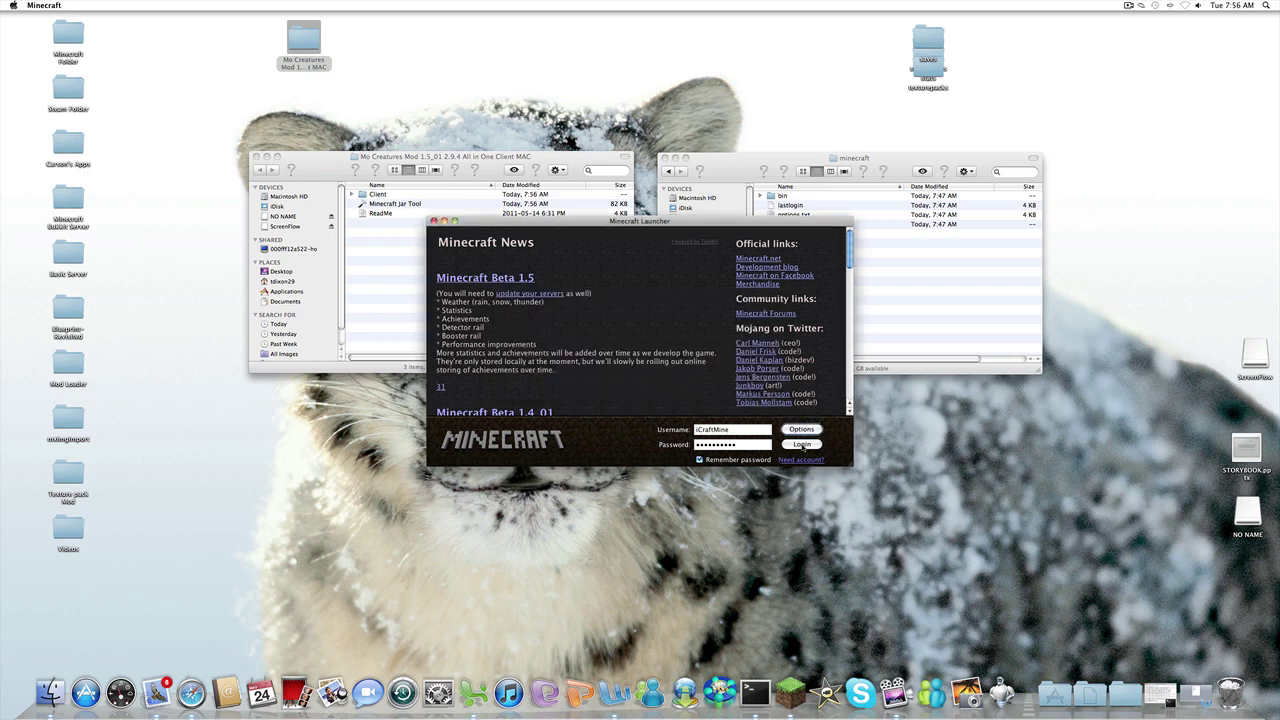
pyautogui.click(802, 445)
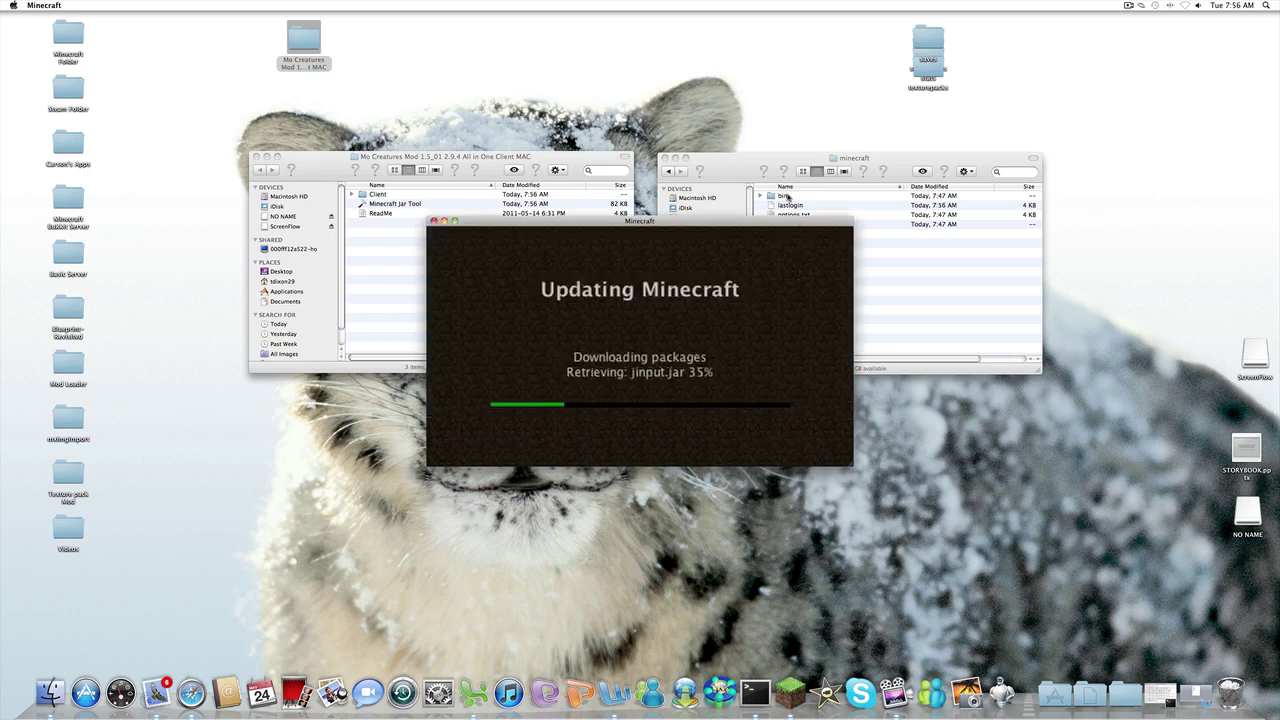
# Move the minecraft folder window clear of the updater and close the game once the update has finished.
pyautogui.click(776, 160)
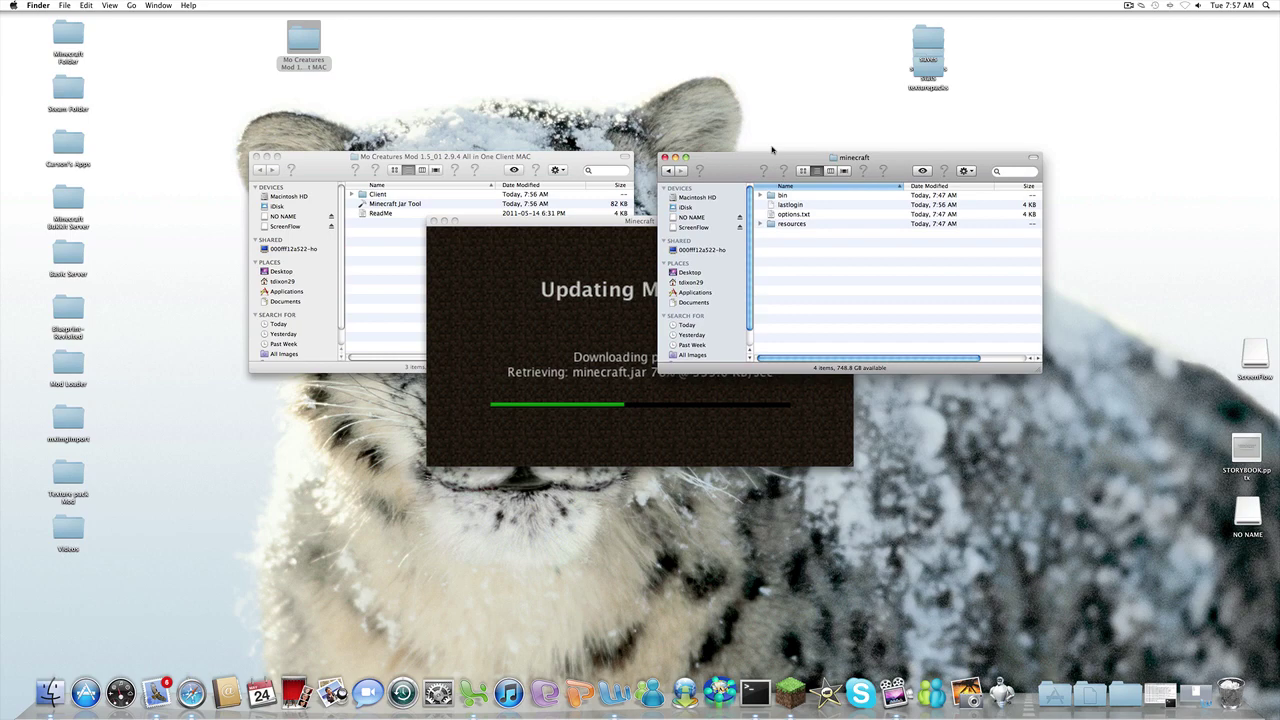
pyautogui.moveTo(772, 150); pyautogui.dragTo(758, 82)
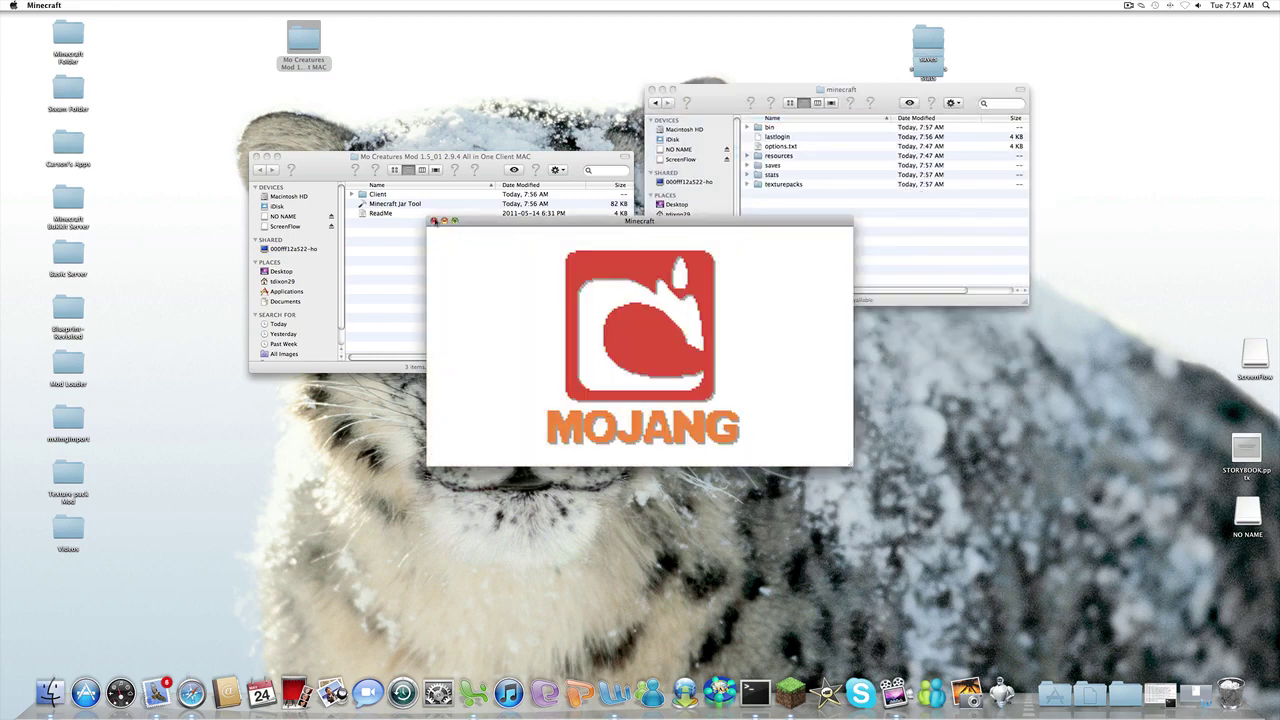
pyautogui.click(433, 221)
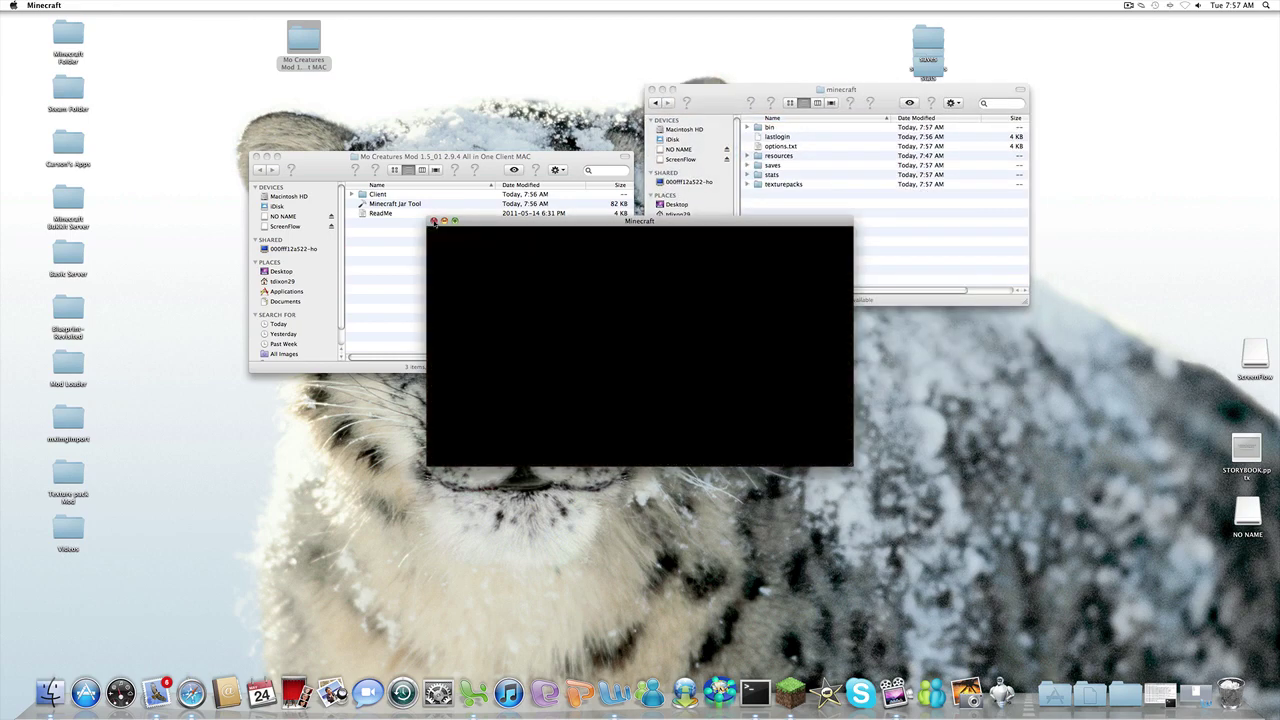
# Open the Minecraft Jar Tool from the mod folder and unpack Minecraft.jar to the mctmp folder on the desktop.
pyautogui.doubleClick(396, 205)
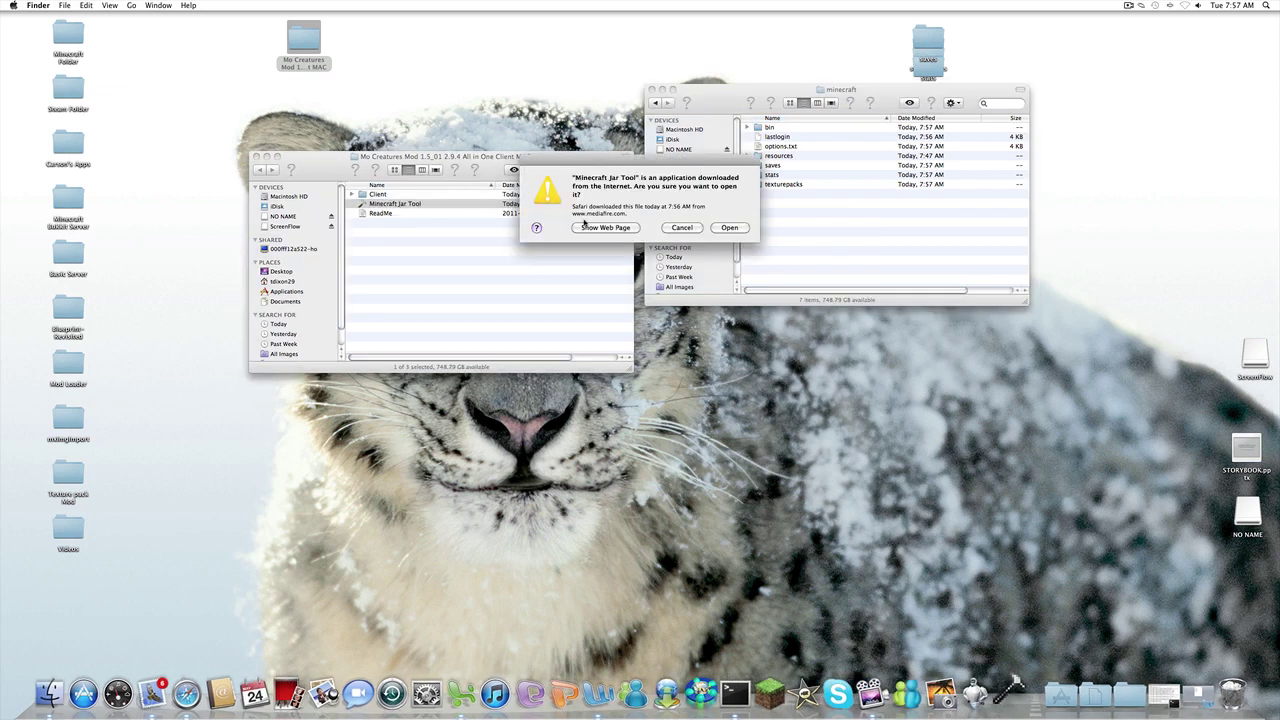
pyautogui.click(729, 228)
pyautogui.moveTo(680, 330); pyautogui.dragTo(818, 355)
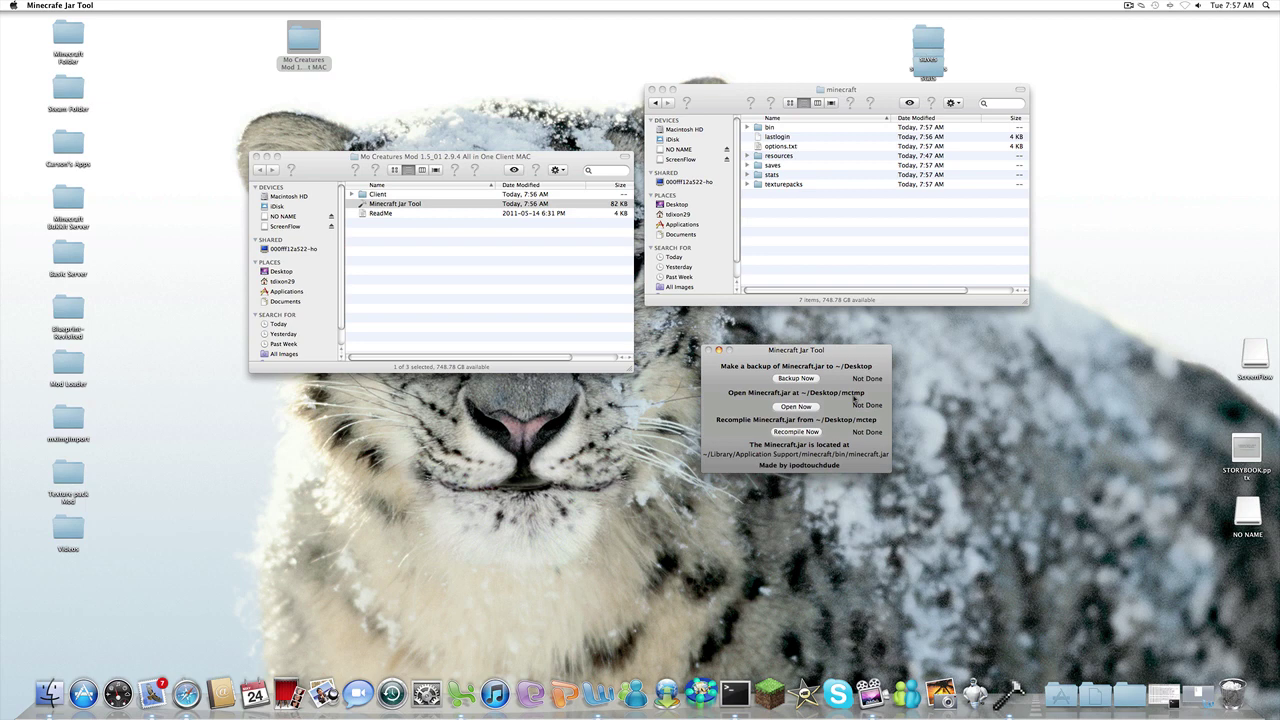
pyautogui.click(795, 407)
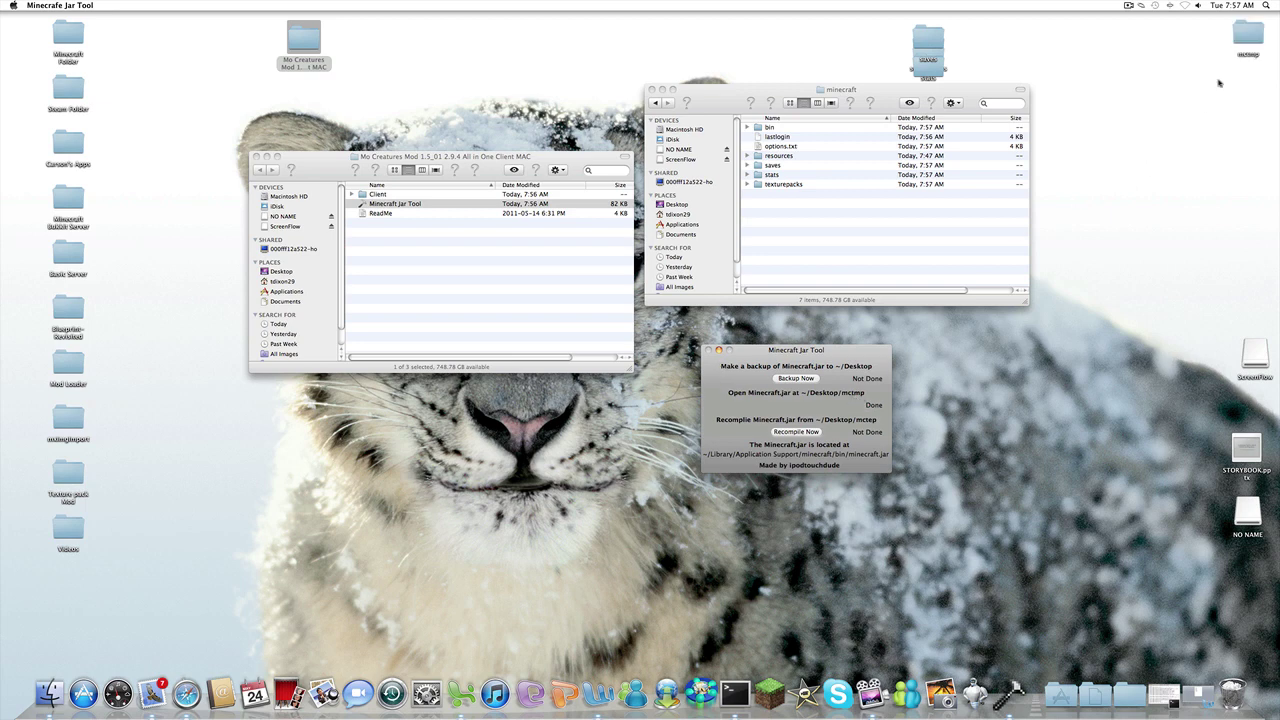
# Open the mctmp folder from the desktop and arrange its window and the Jar Tool so that neither overlaps the other folder windows.
pyautogui.moveTo(1243, 40); pyautogui.dragTo(1112, 226)
pyautogui.doubleClick(1105, 226)
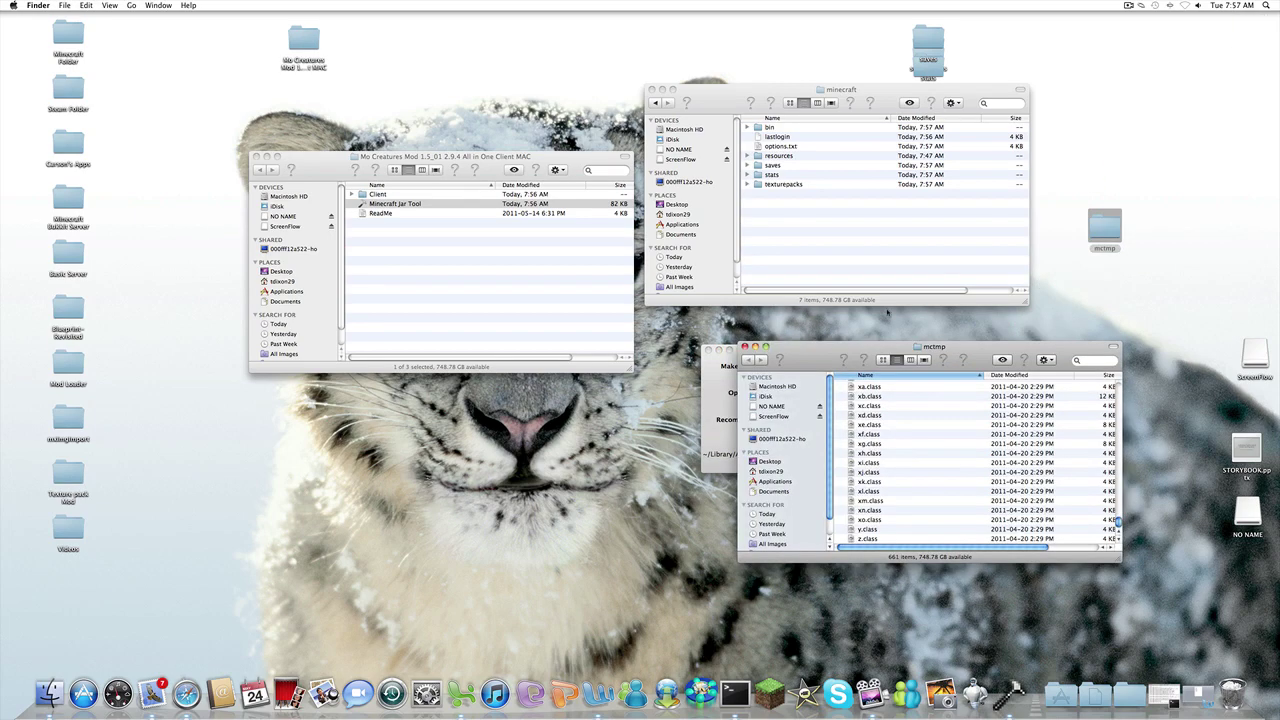
pyautogui.moveTo(857, 358); pyautogui.dragTo(1011, 344)
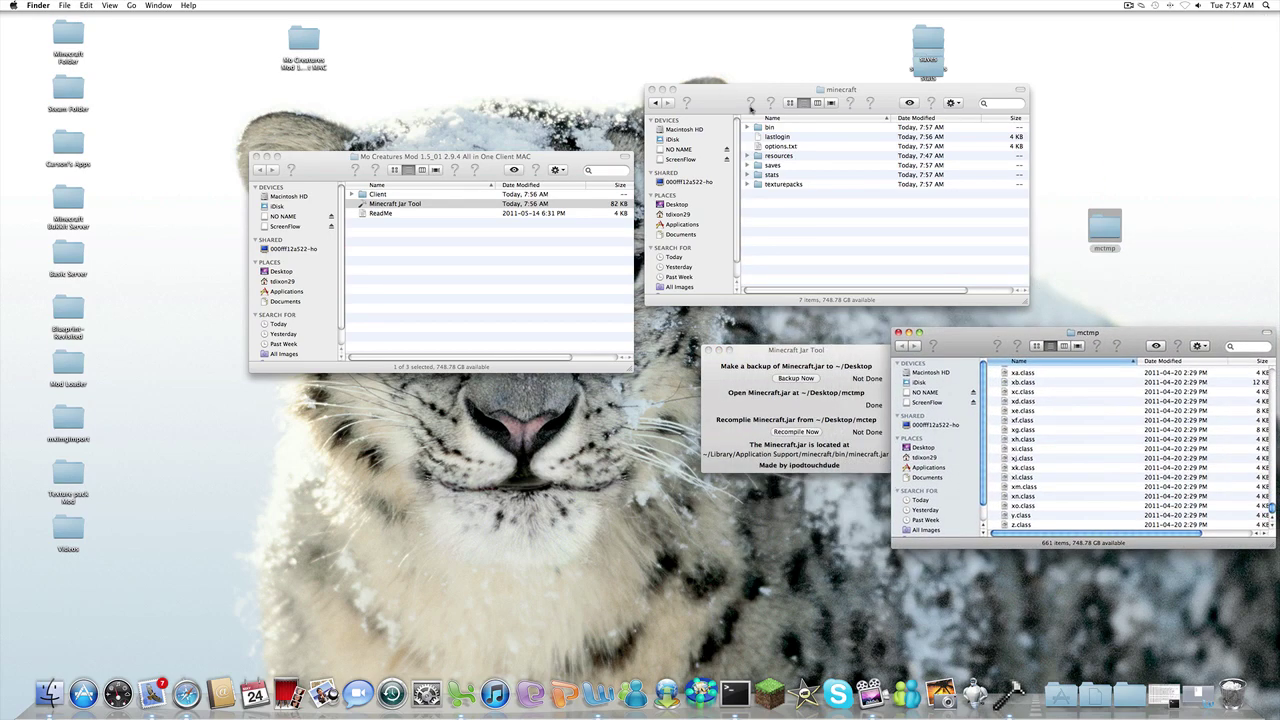
pyautogui.moveTo(747, 354); pyautogui.dragTo(431, 402)
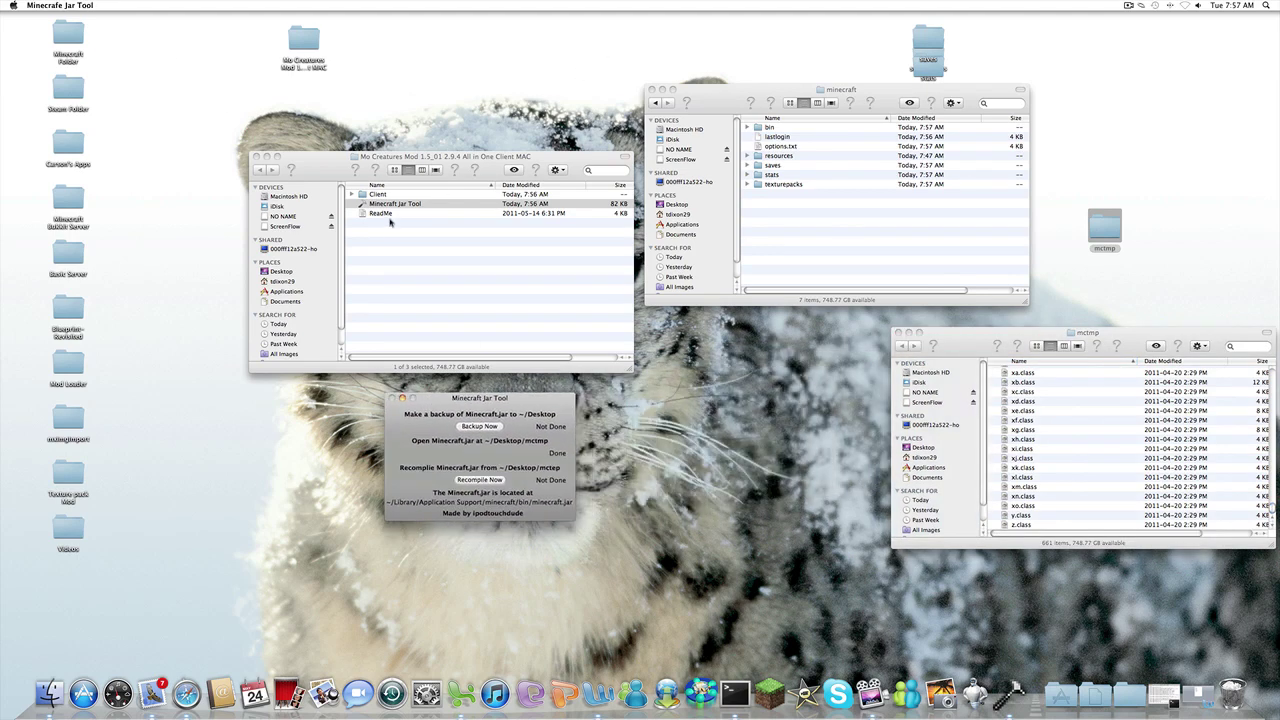
# Move all files from the mod's Client > Jar Files folder into mctmp, replacing every existing item, and close the mctmp window.
pyautogui.click(949, 345)
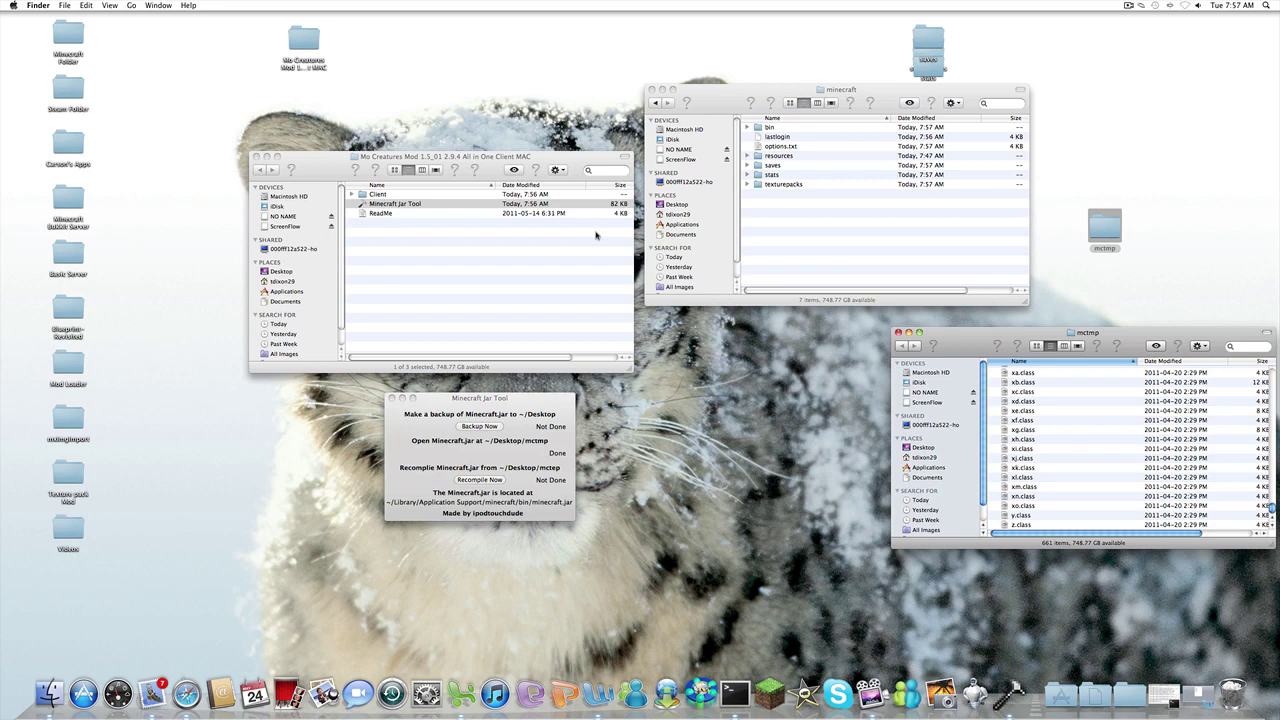
pyautogui.doubleClick(377, 195)
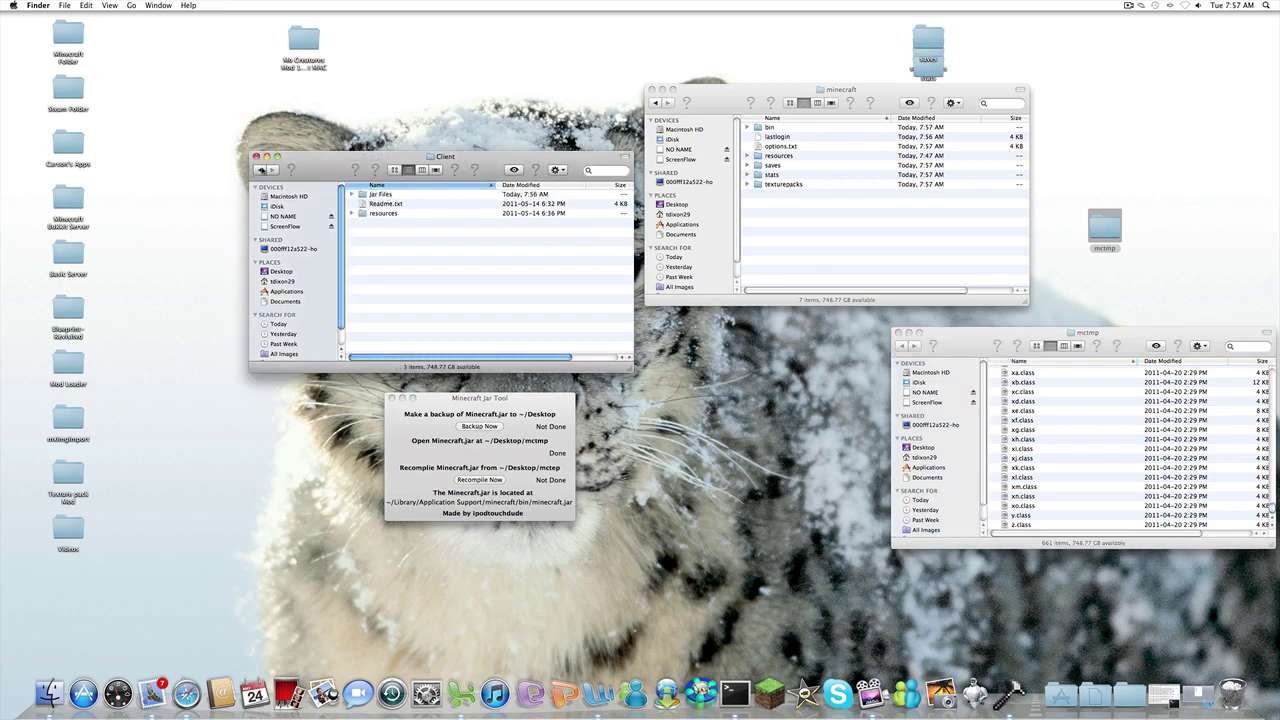
pyautogui.doubleClick(374, 196)
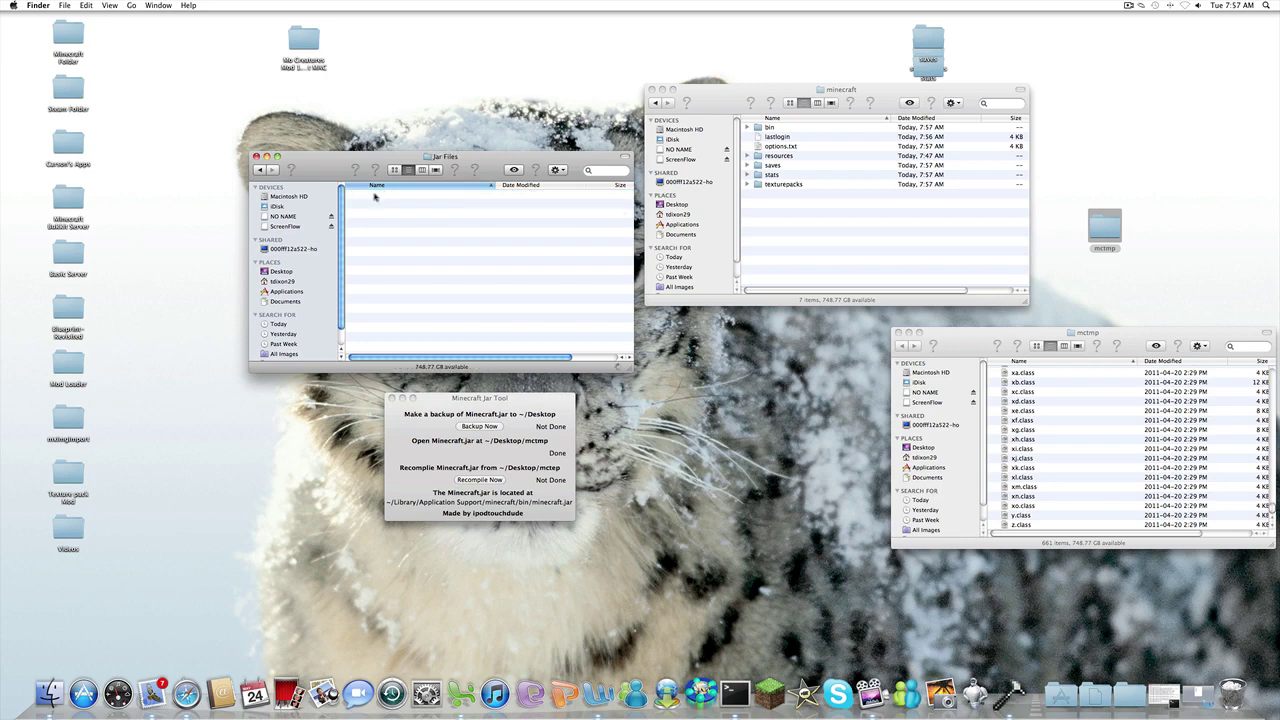
pyautogui.scroll(-15, 457, 291)
pyautogui.click(372, 350)
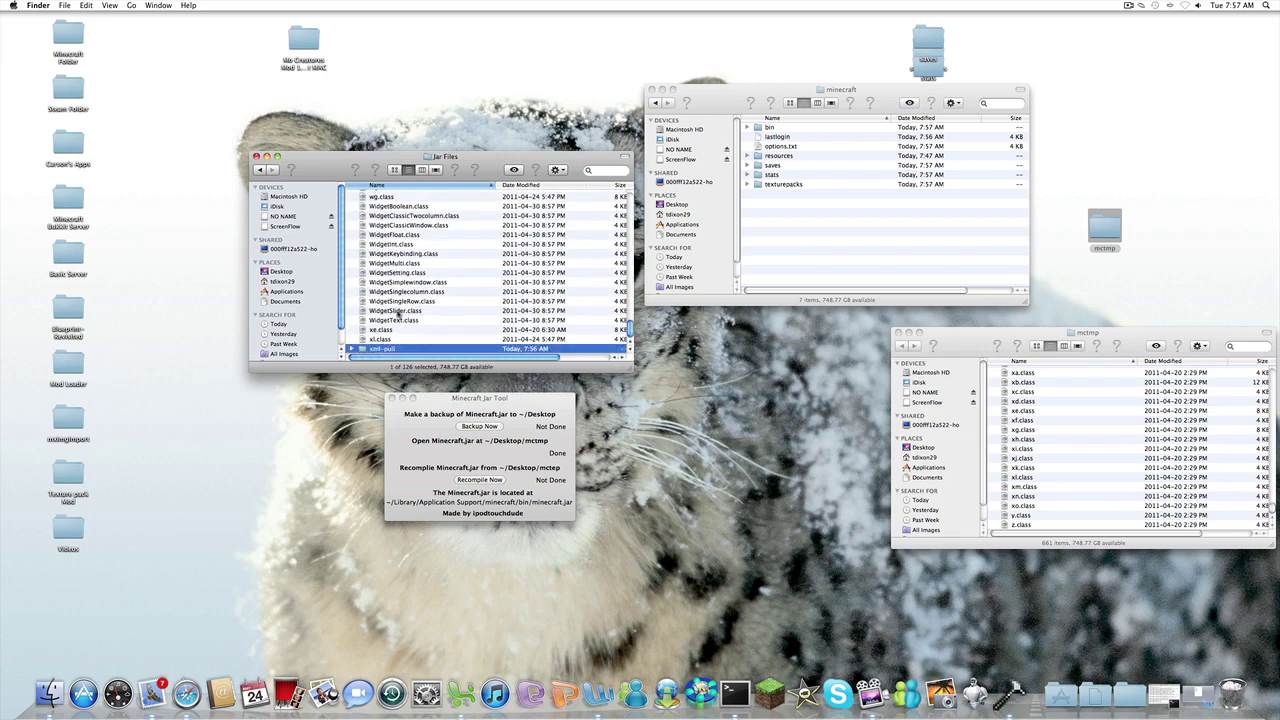
pyautogui.scroll(15, 407, 230)
pyautogui.keyDown('shift'); pyautogui.click(393, 197); pyautogui.keyUp('shift')
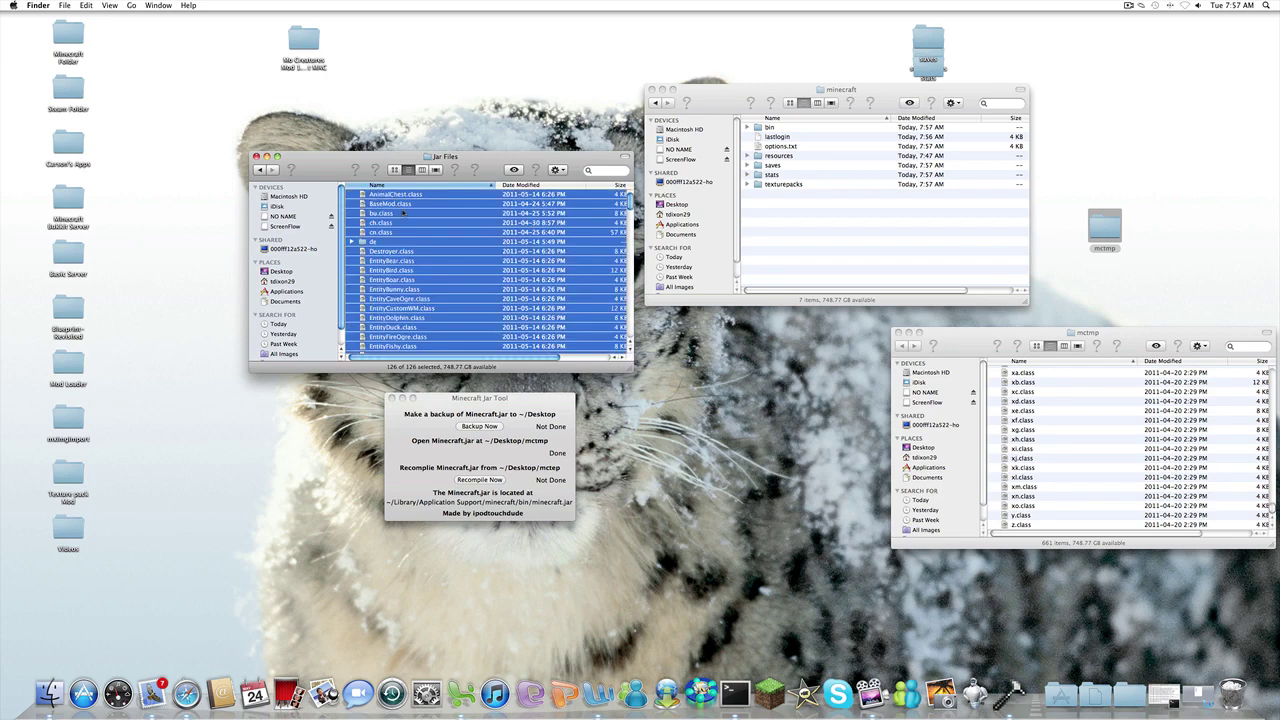
pyautogui.moveTo(392, 216); pyautogui.dragTo(1040, 390)
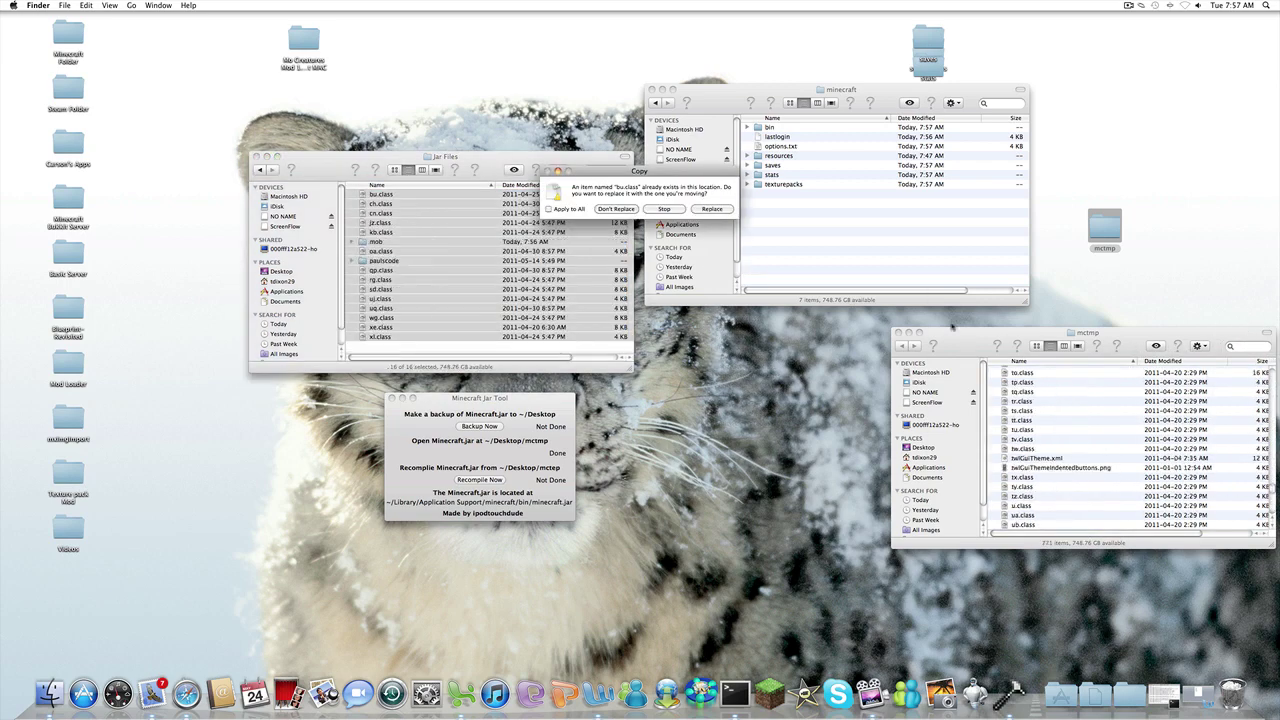
pyautogui.click(549, 209)
pyautogui.click(701, 209)
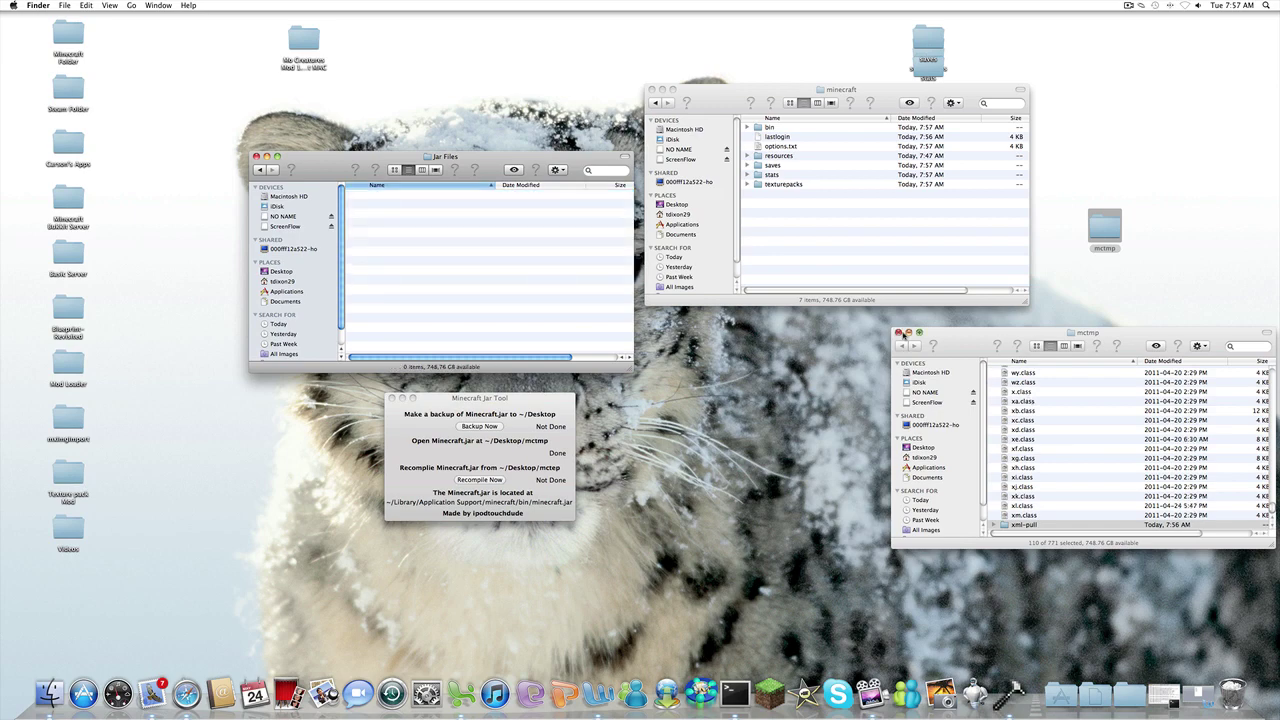
pyautogui.click(898, 333)
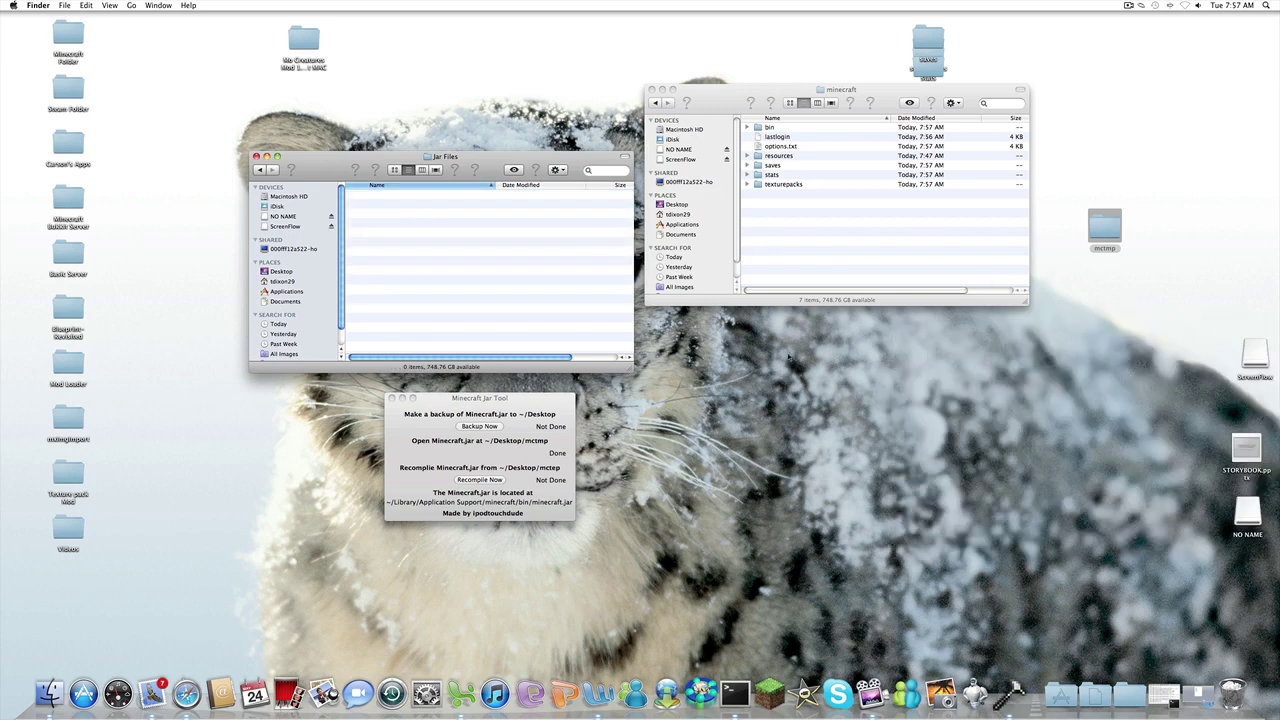
# Recompile Minecraft.jar from the mctmp folder with the Minecraft Jar Tool and quit the tool.
pyautogui.click(475, 481)
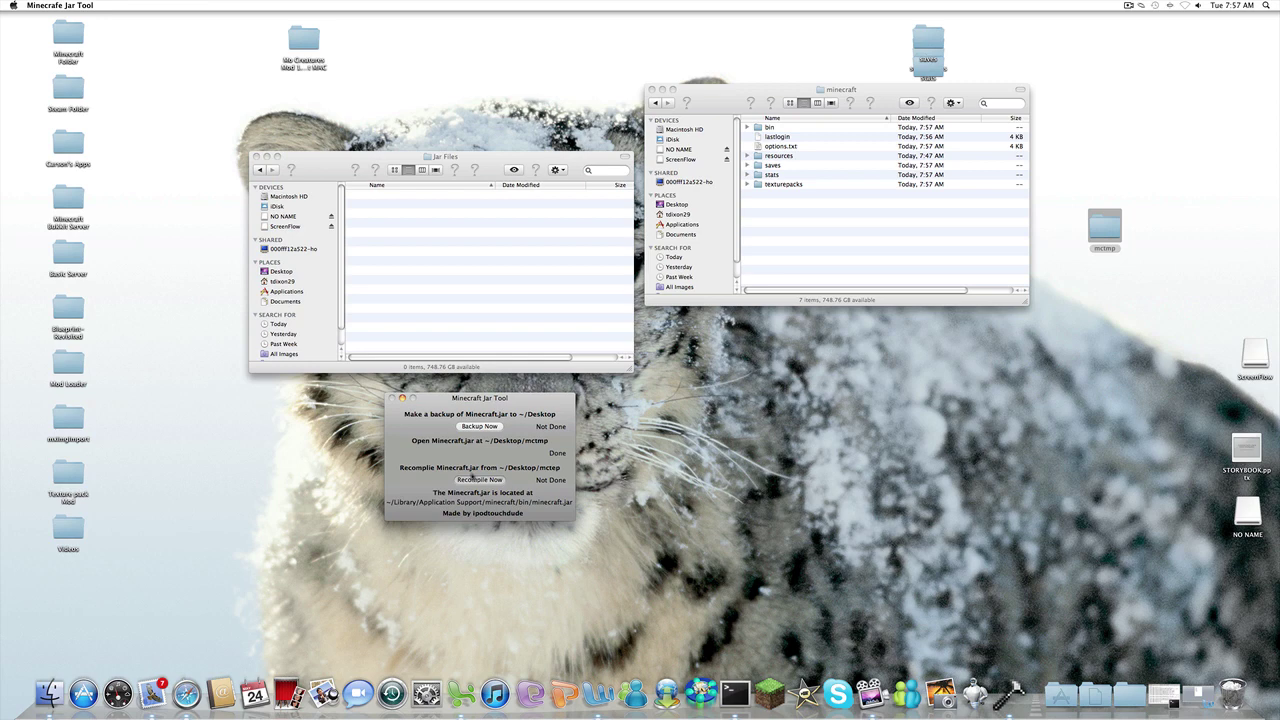
pyautogui.click(472, 479)
pyautogui.click(402, 398)
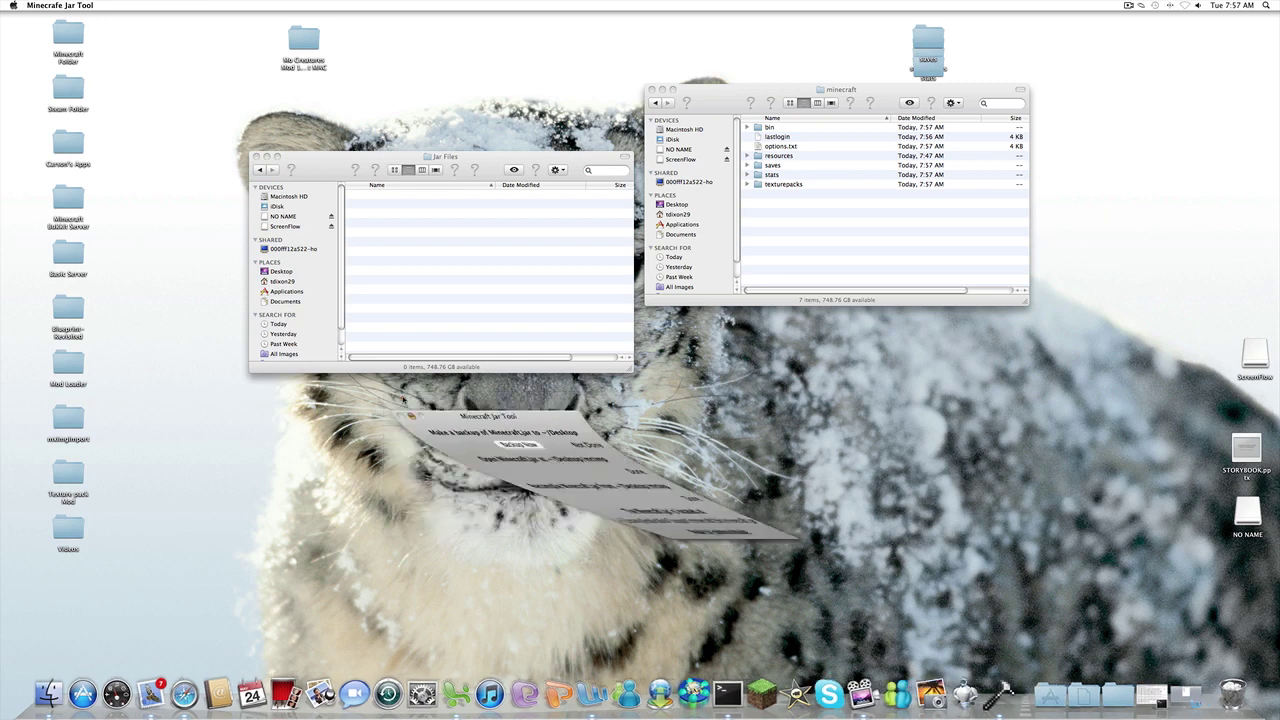
pyautogui.rightClick(985, 692)
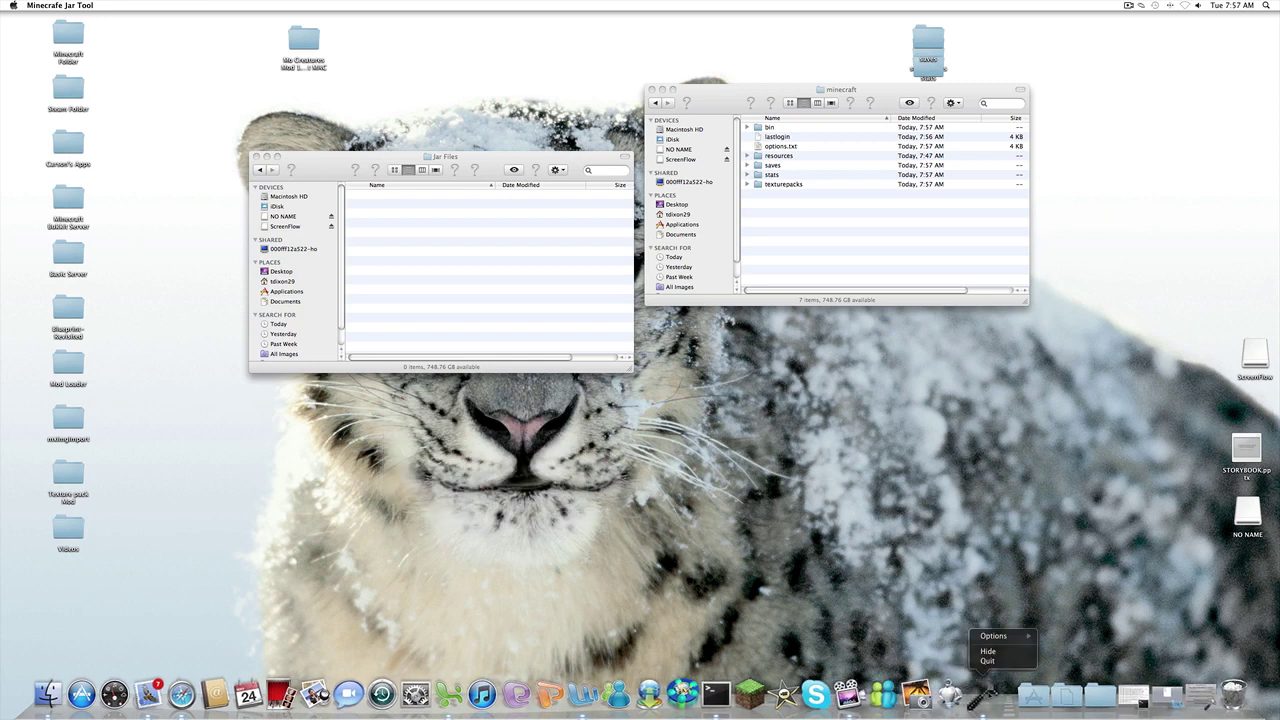
pyautogui.click(987, 661)
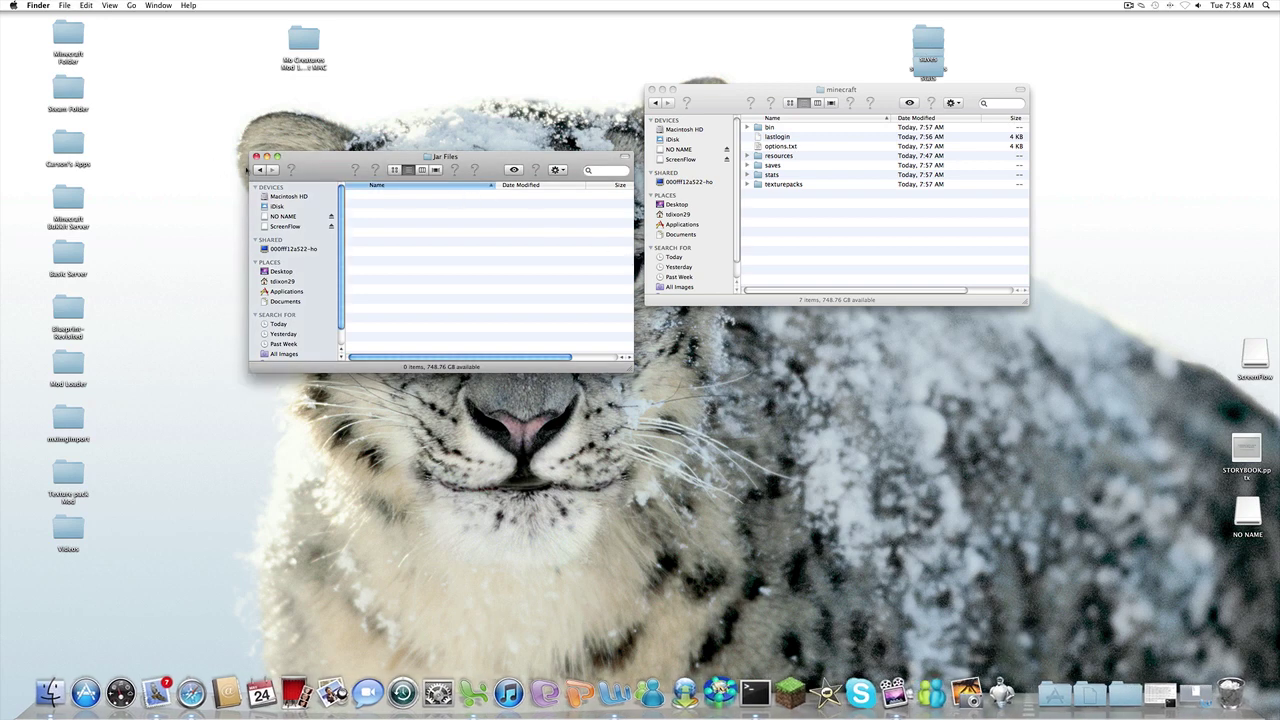
# Move the mod folder from the mod's Client > resources folder into the minecraft > resources folder, and close both folder windows.
pyautogui.click(260, 170)
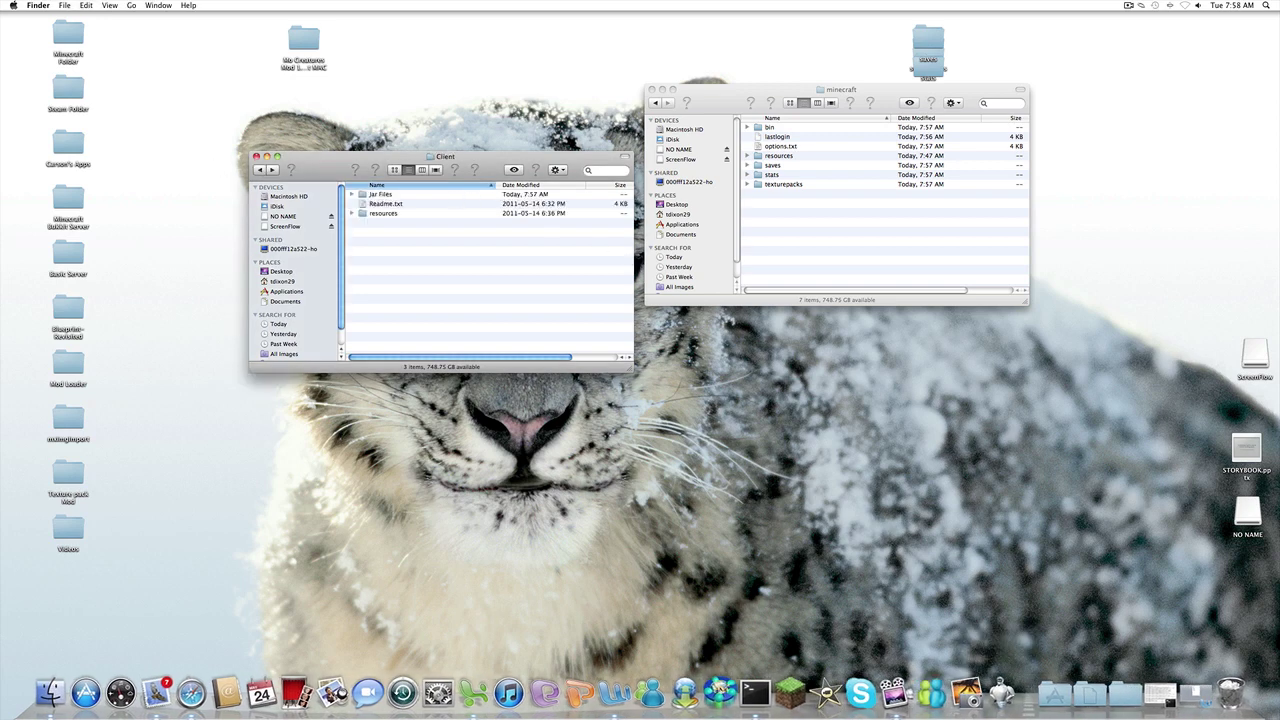
pyautogui.doubleClick(383, 213)
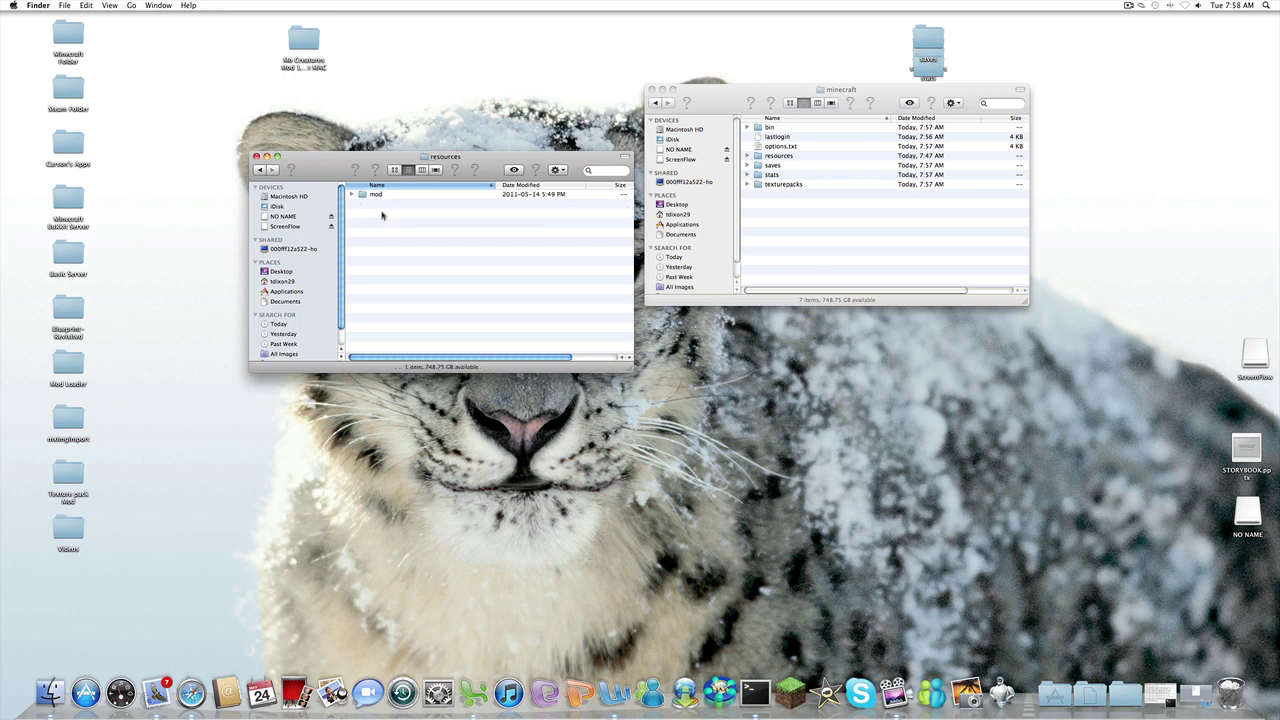
pyautogui.moveTo(748, 98); pyautogui.dragTo(735, 165)
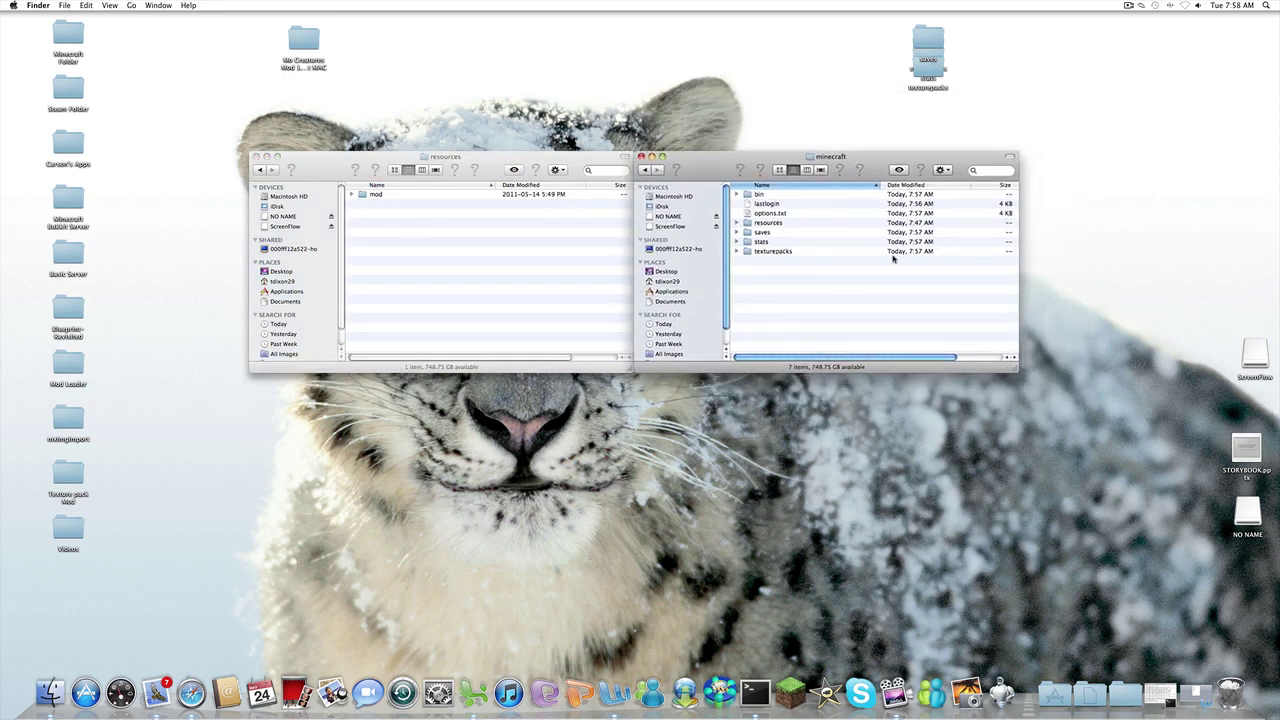
pyautogui.doubleClick(766, 224)
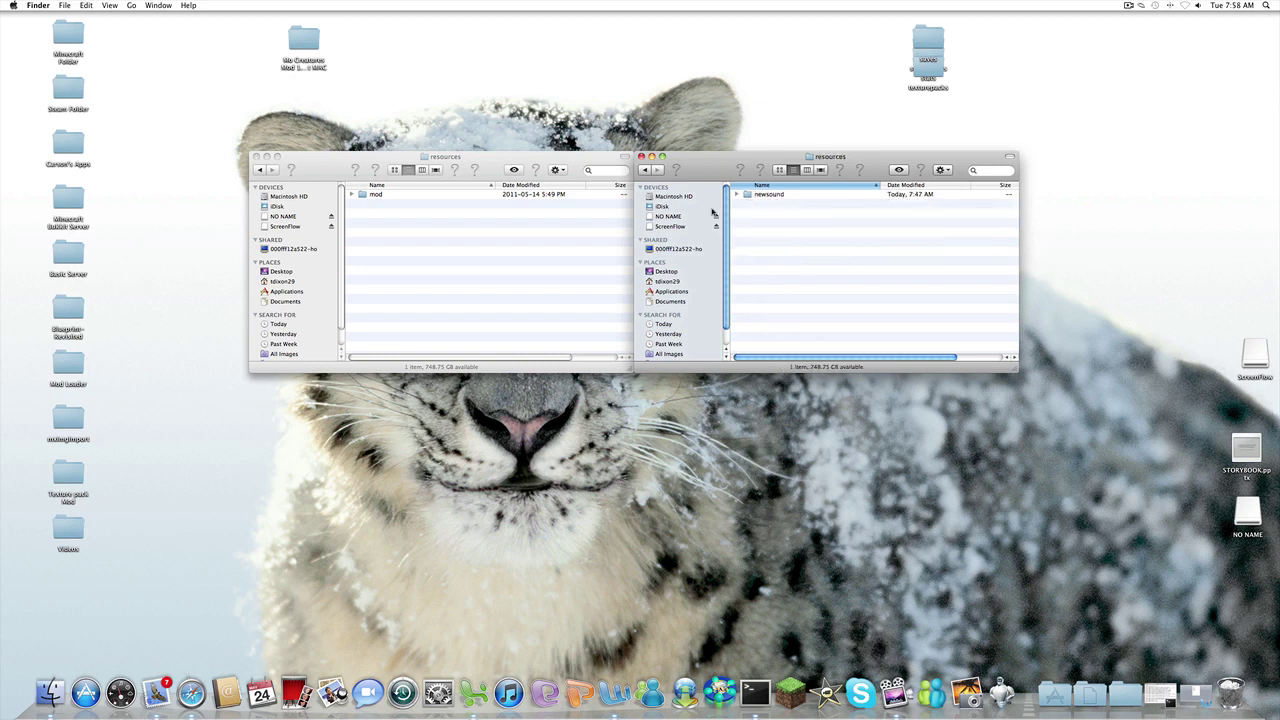
pyautogui.click(376, 194)
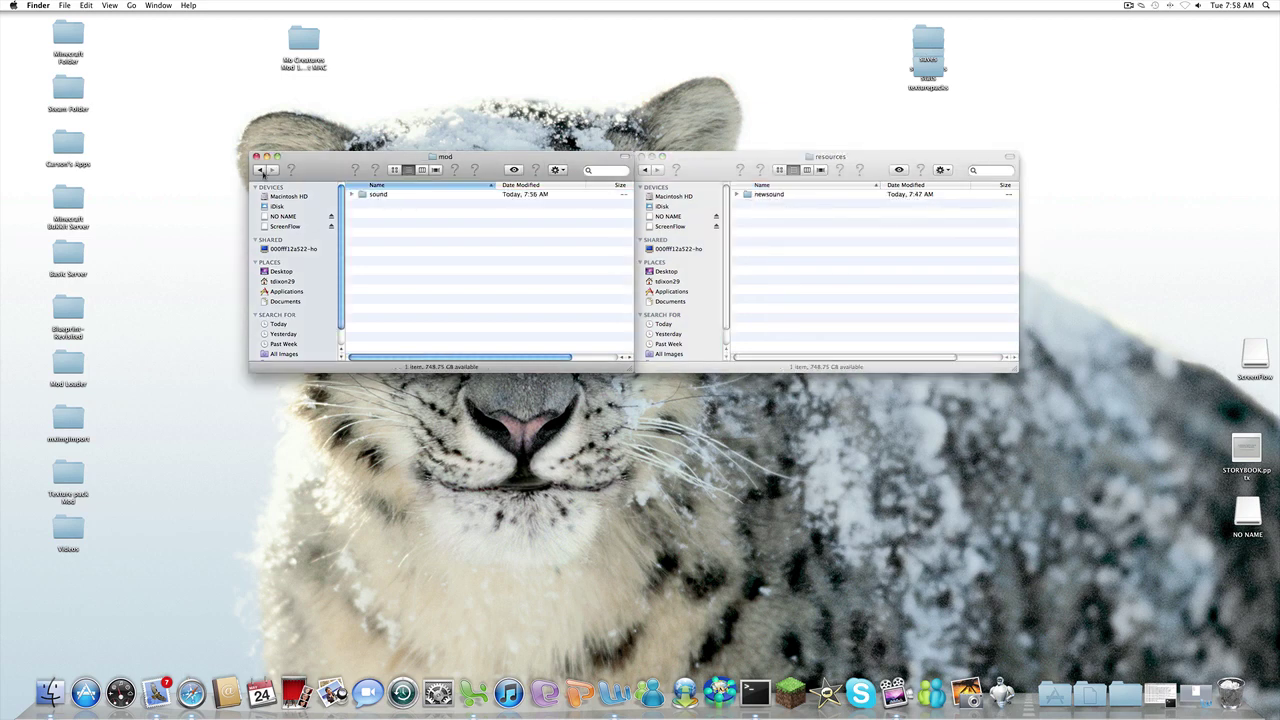
pyautogui.moveTo(376, 194); pyautogui.dragTo(806, 274)
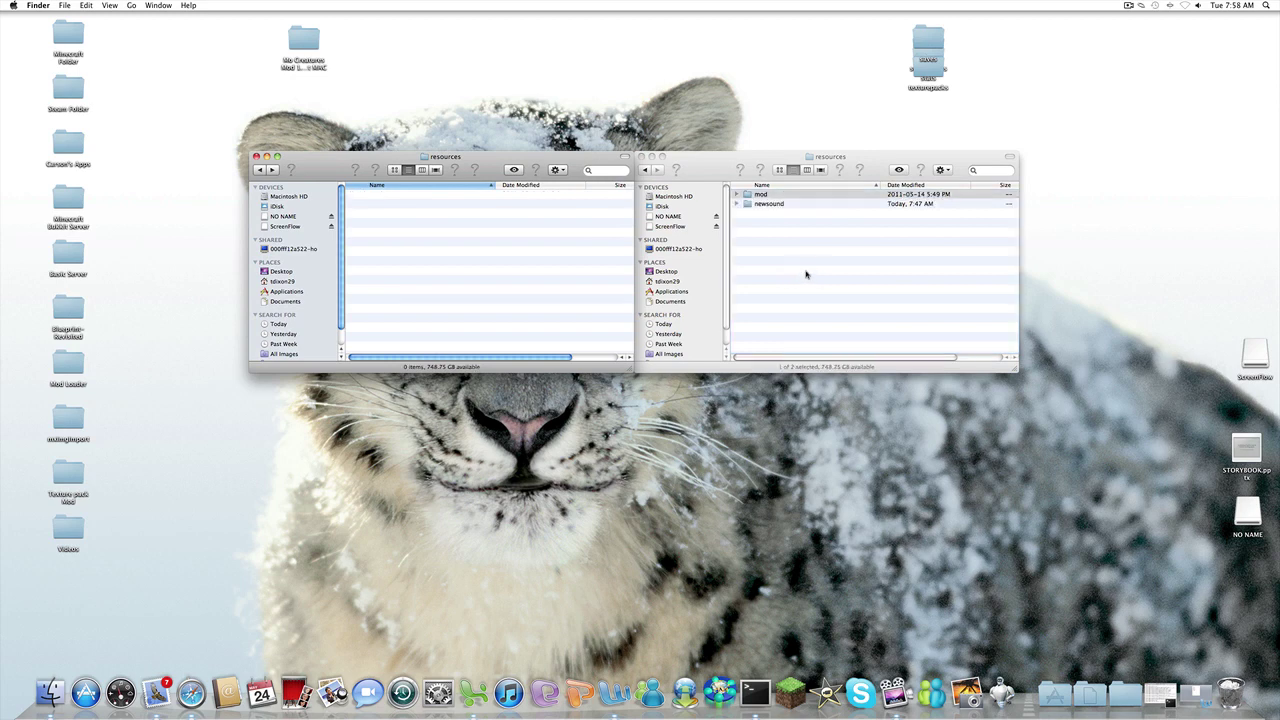
pyautogui.click(270, 170)
pyautogui.click(256, 157)
pyautogui.click(641, 157)
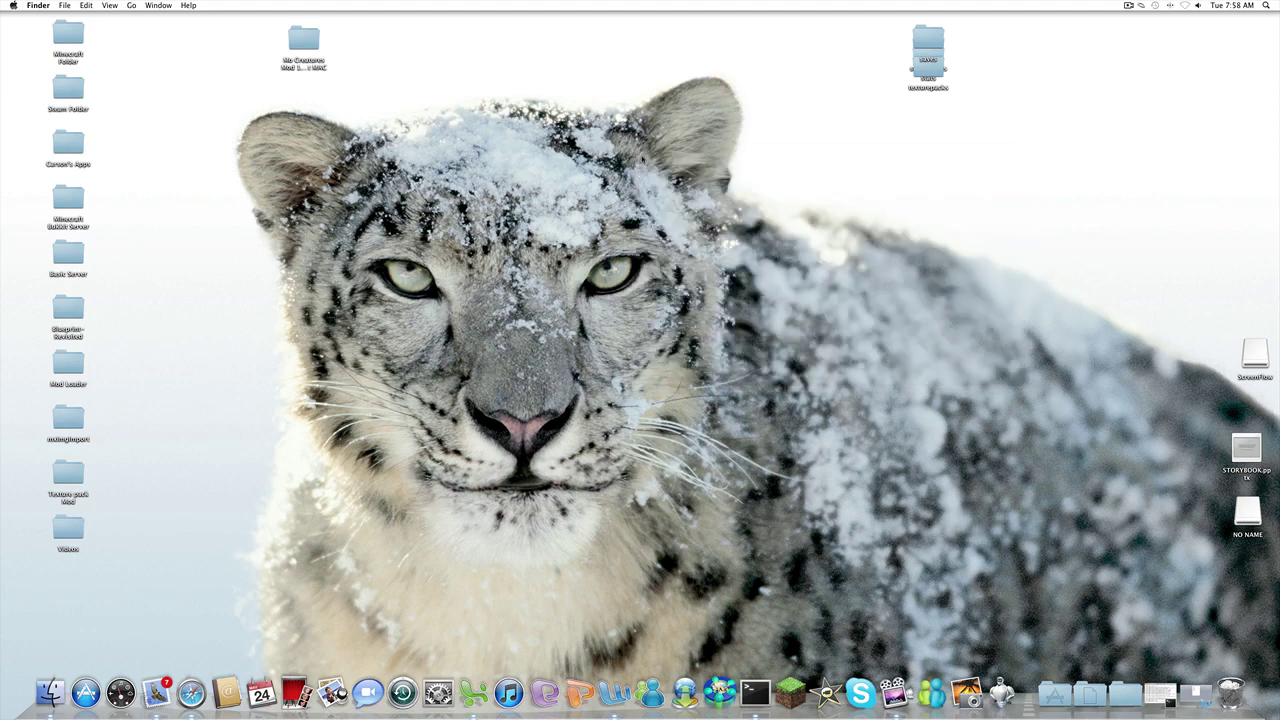
# Launch and log in to Minecraft, and move the game window into the upper-left corner of the desktop.
pyautogui.click(790, 690)
pyautogui.click(810, 445)
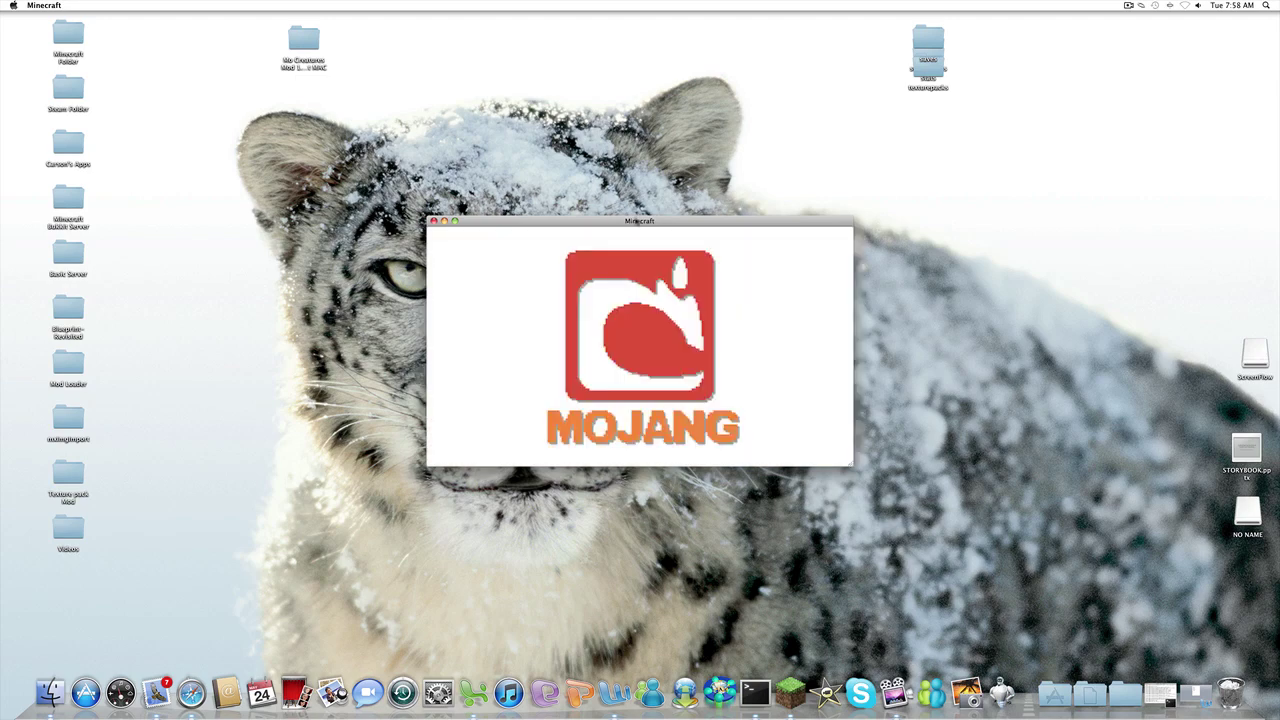
pyautogui.moveTo(638, 220); pyautogui.dragTo(187, 6)
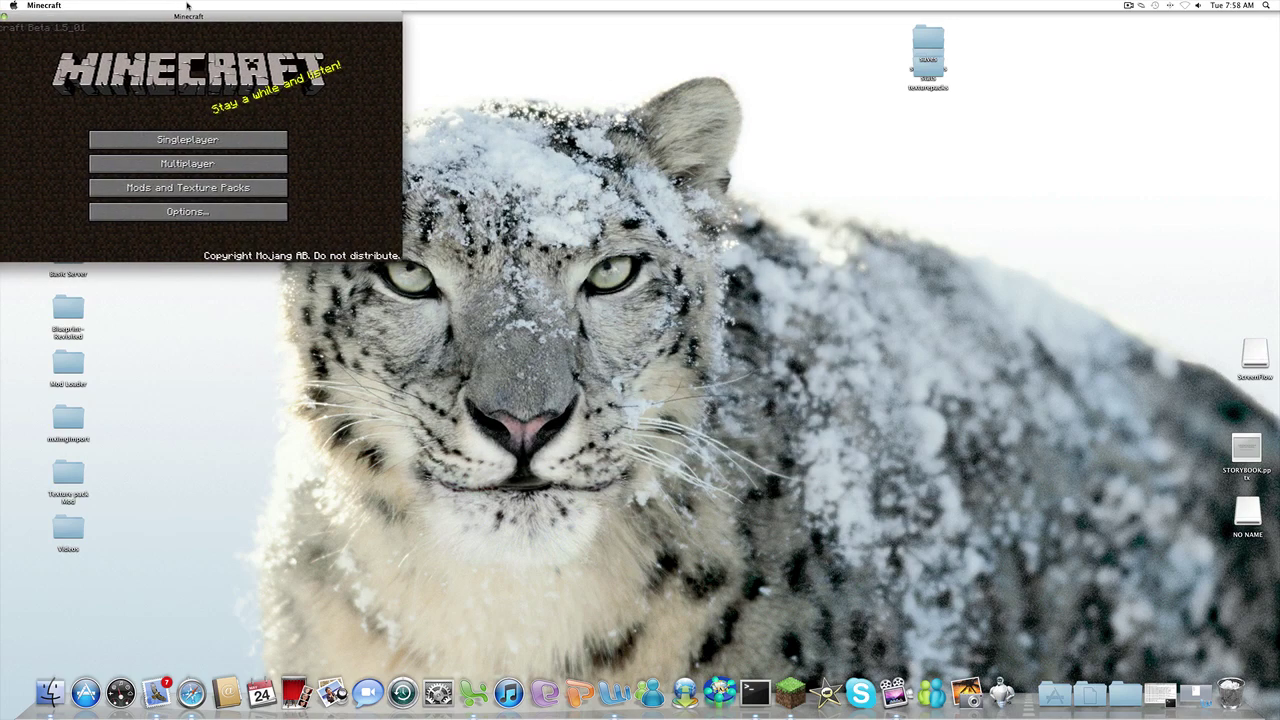
# Create a new singleplayer world named "Mo' Creatures" with the seed left blank.
pyautogui.click(210, 139)
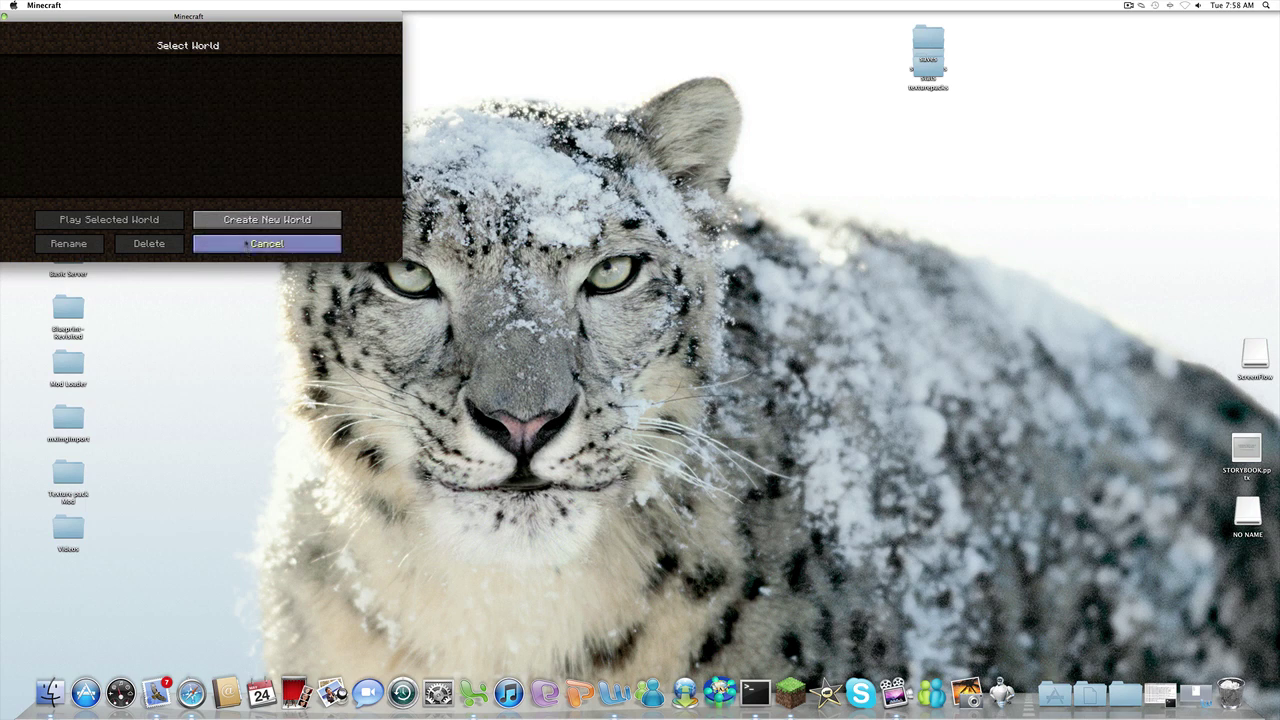
pyautogui.click(258, 219)
pyautogui.press('BackSpace')
pyautogui.press('BackSpace')
pyautogui.press('BackSpace')
pyautogui.press('BackSpace')
pyautogui.press('BackSpace')
pyautogui.press('BackSpace')
pyautogui.press('BackSpace')
pyautogui.press('BackSpace')
pyautogui.press('BackSpace')
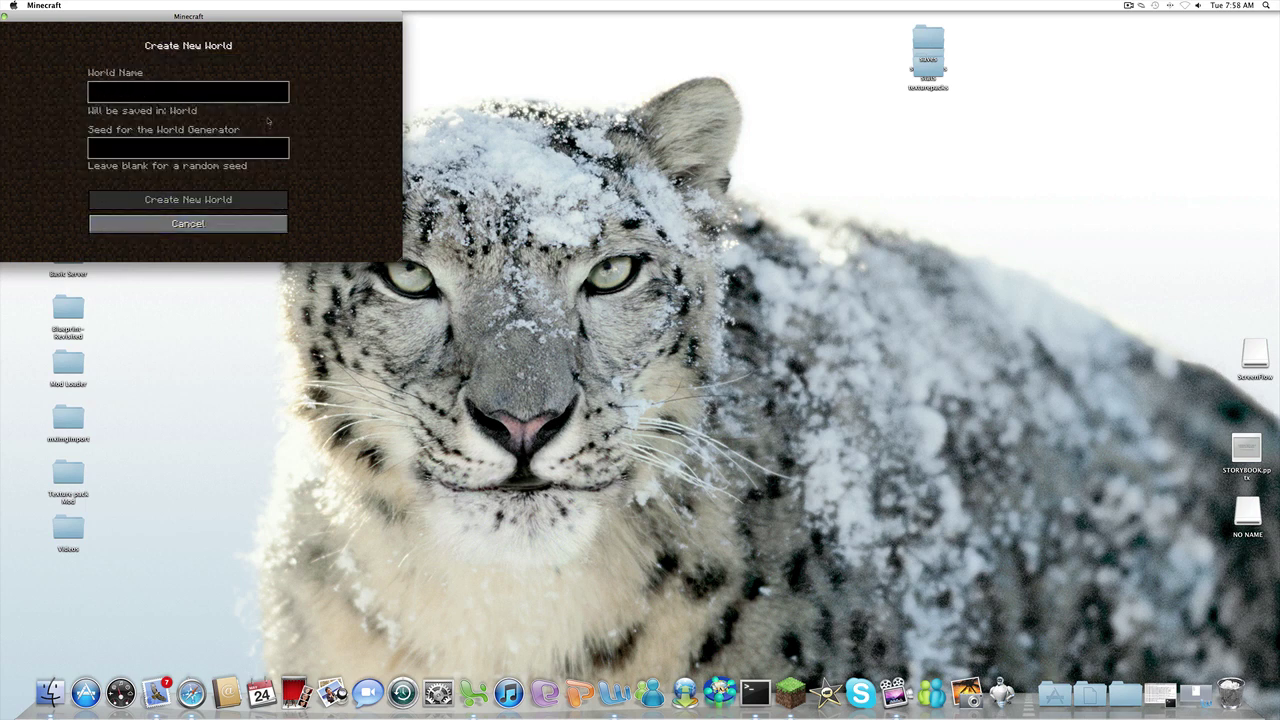
pyautogui.write("Mo' ")
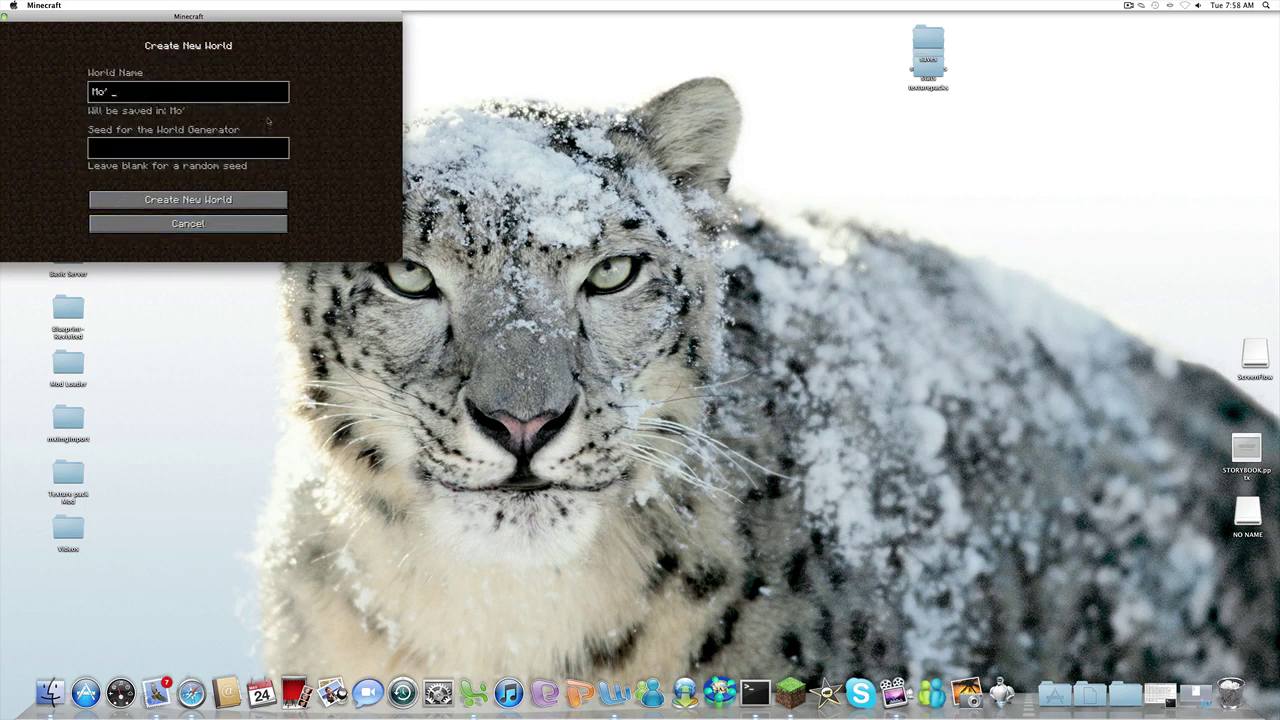
pyautogui.write('Creatures')
pyautogui.click(188, 199)
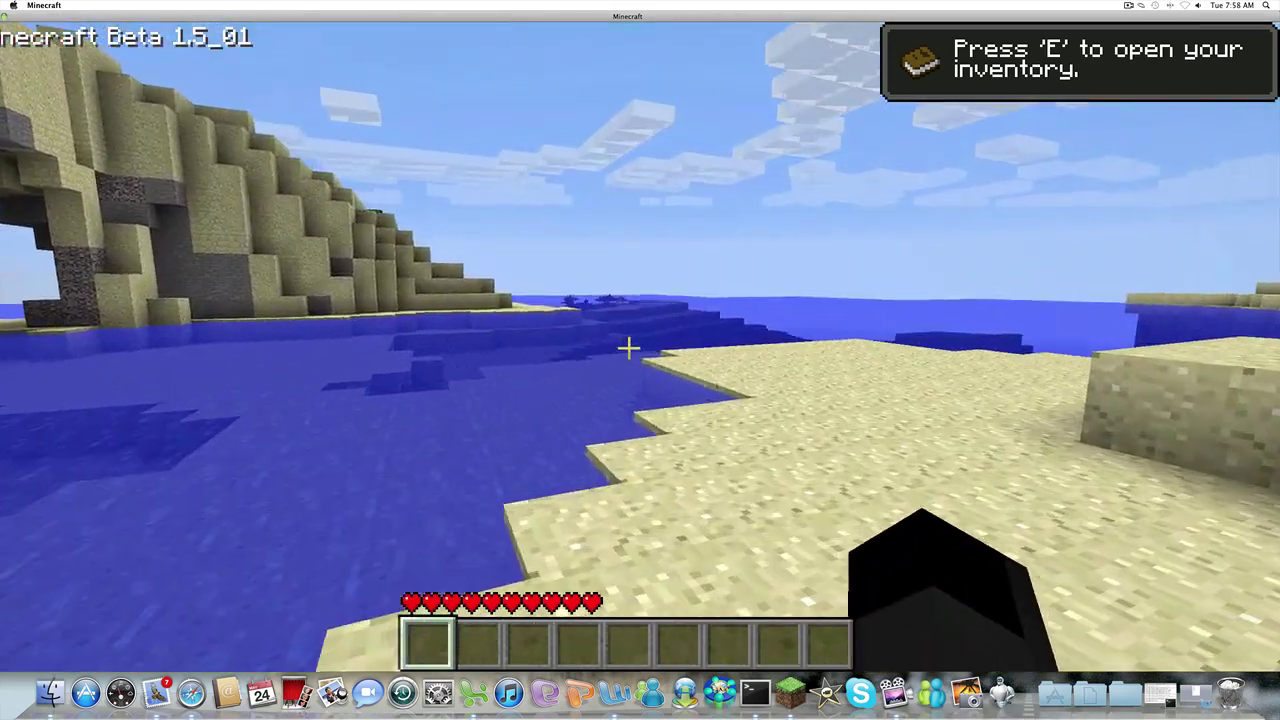
# Walk along the sandy shore and survey the water and nearby islands for the mod's animals, and pause the game.
pyautogui.press('w')
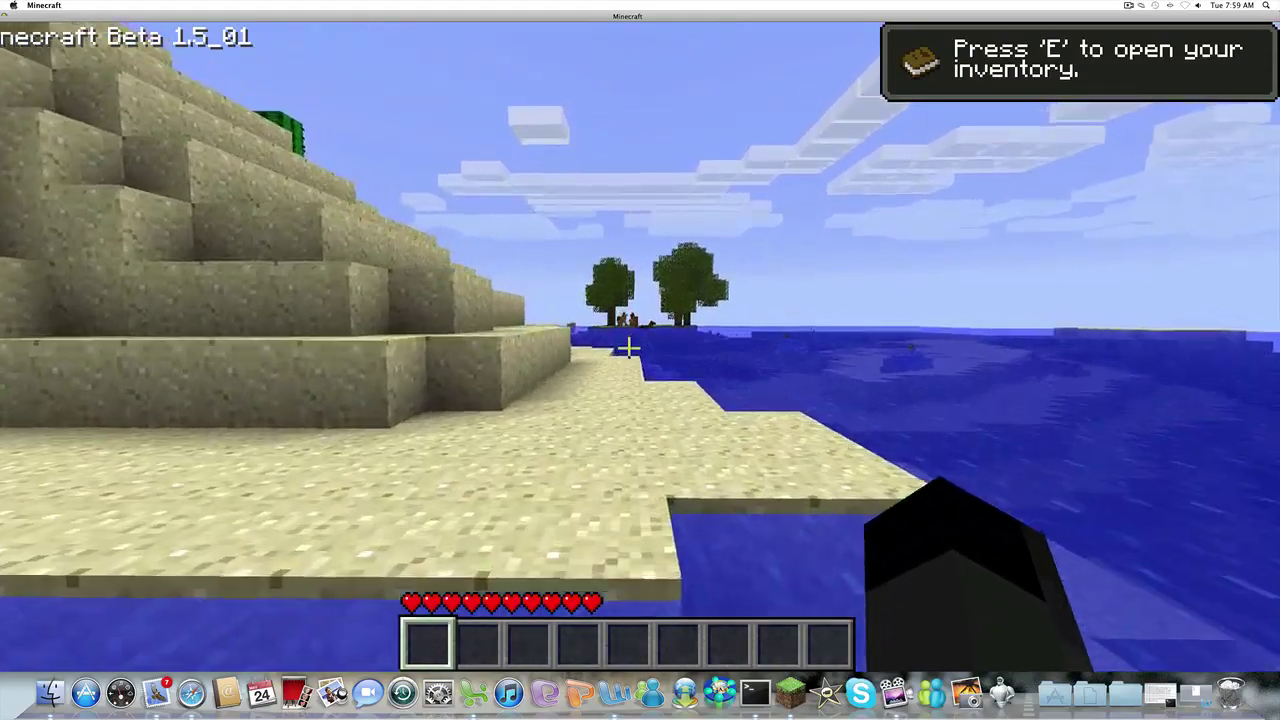
pyautogui.press('w')
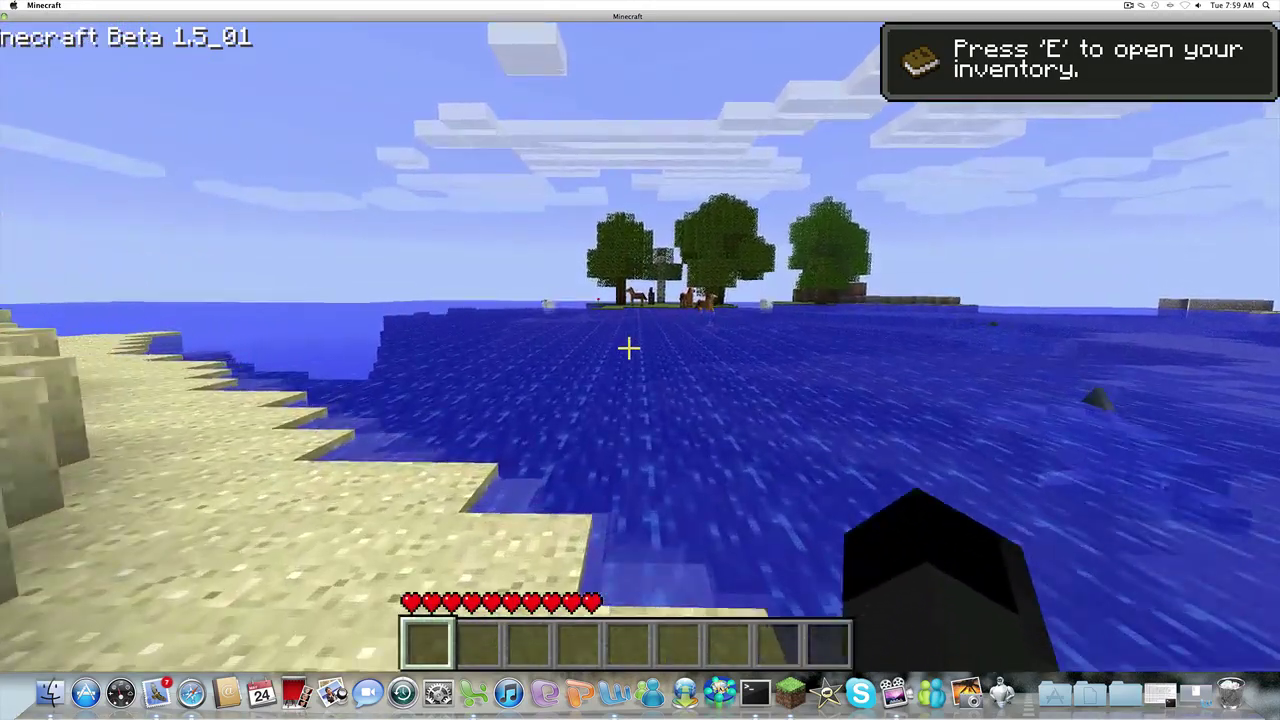
pyautogui.moveTo(628, 347)
pyautogui.press('w')
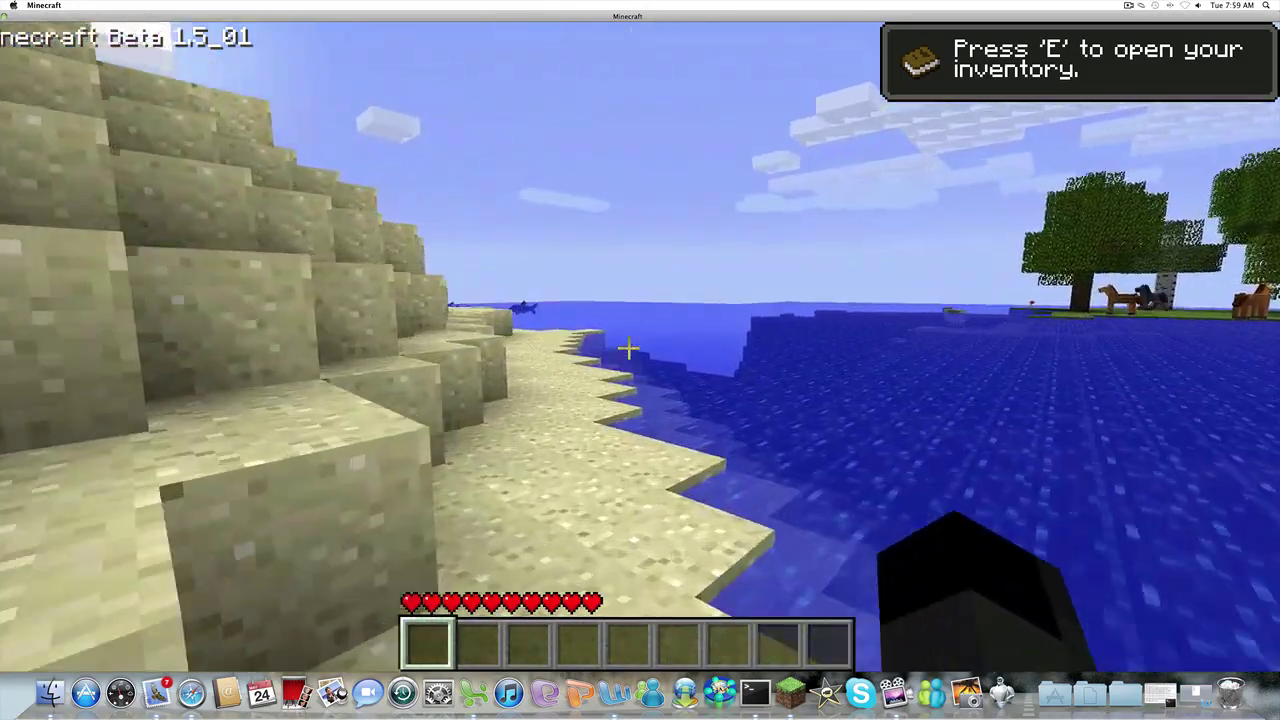
pyautogui.press('w')
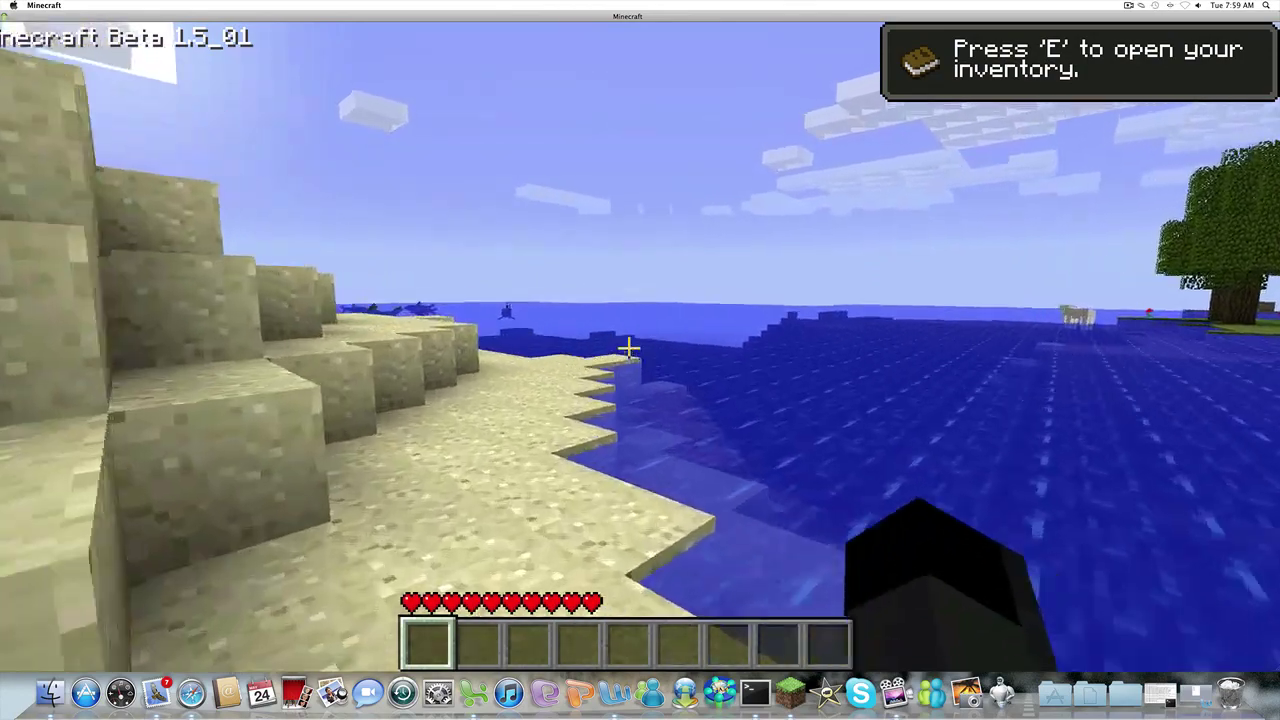
pyautogui.press('w')
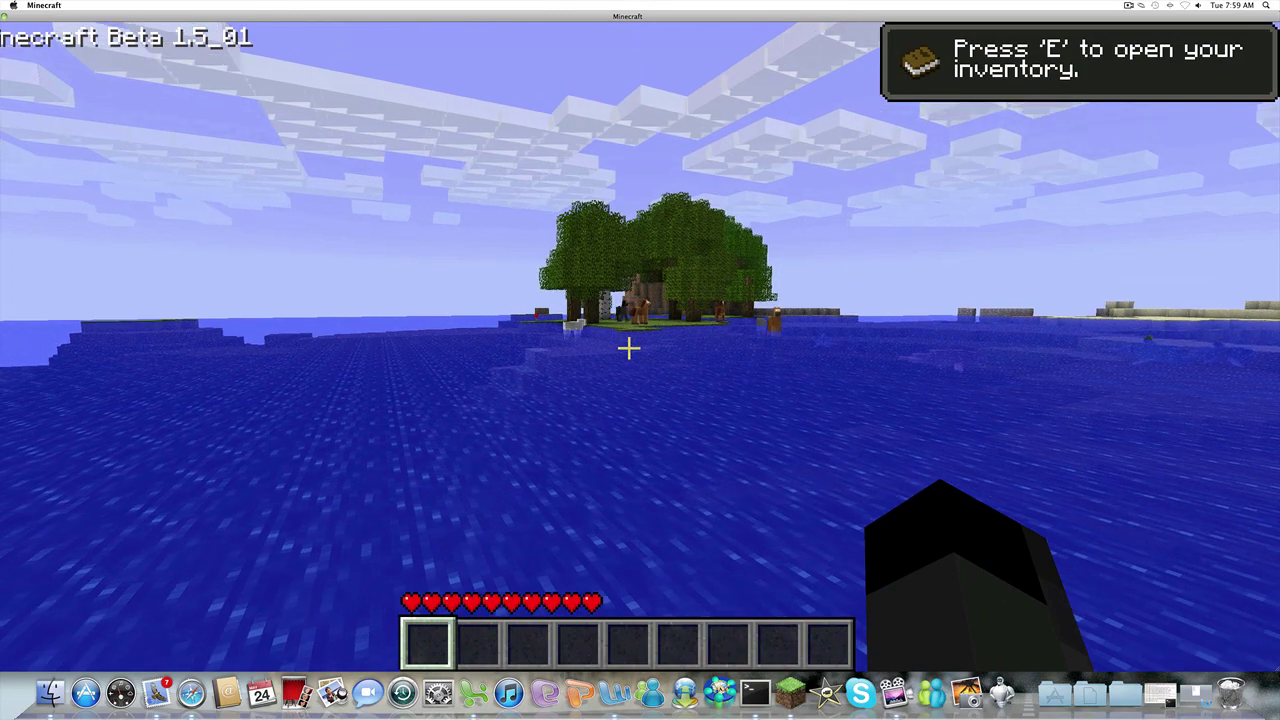
pyautogui.press('Escape')
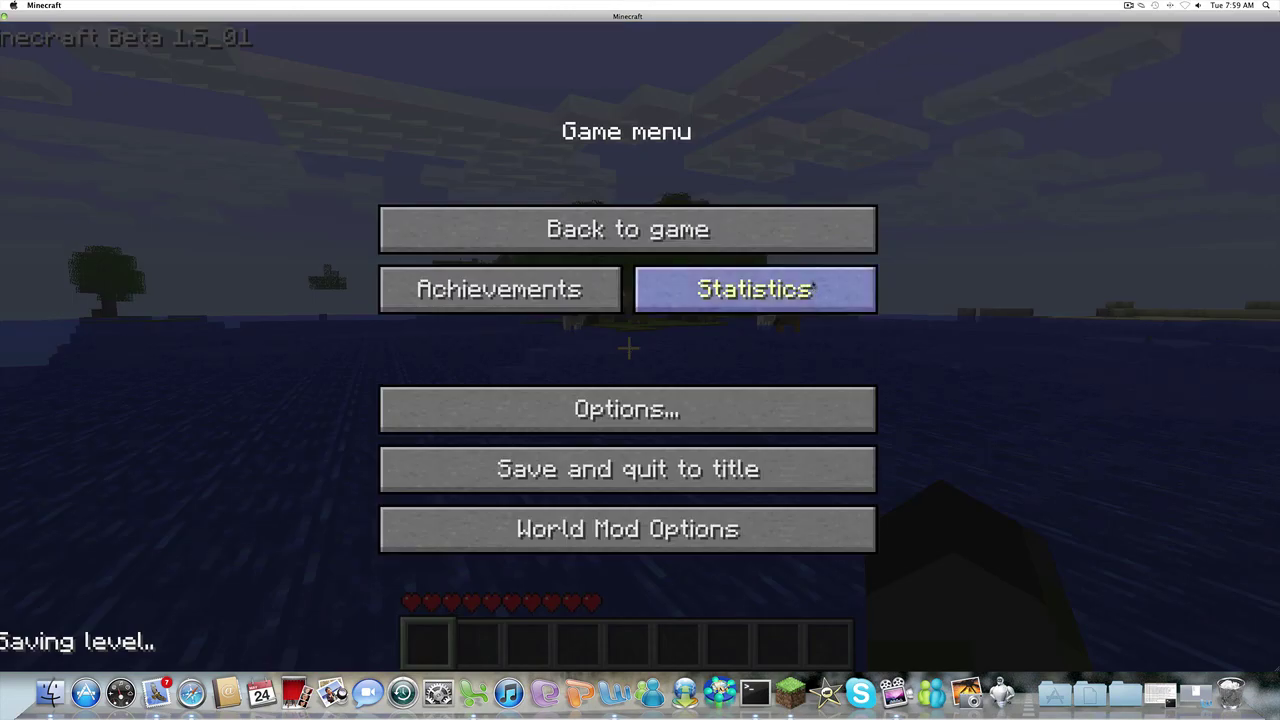
pyautogui.click(1128, 5)
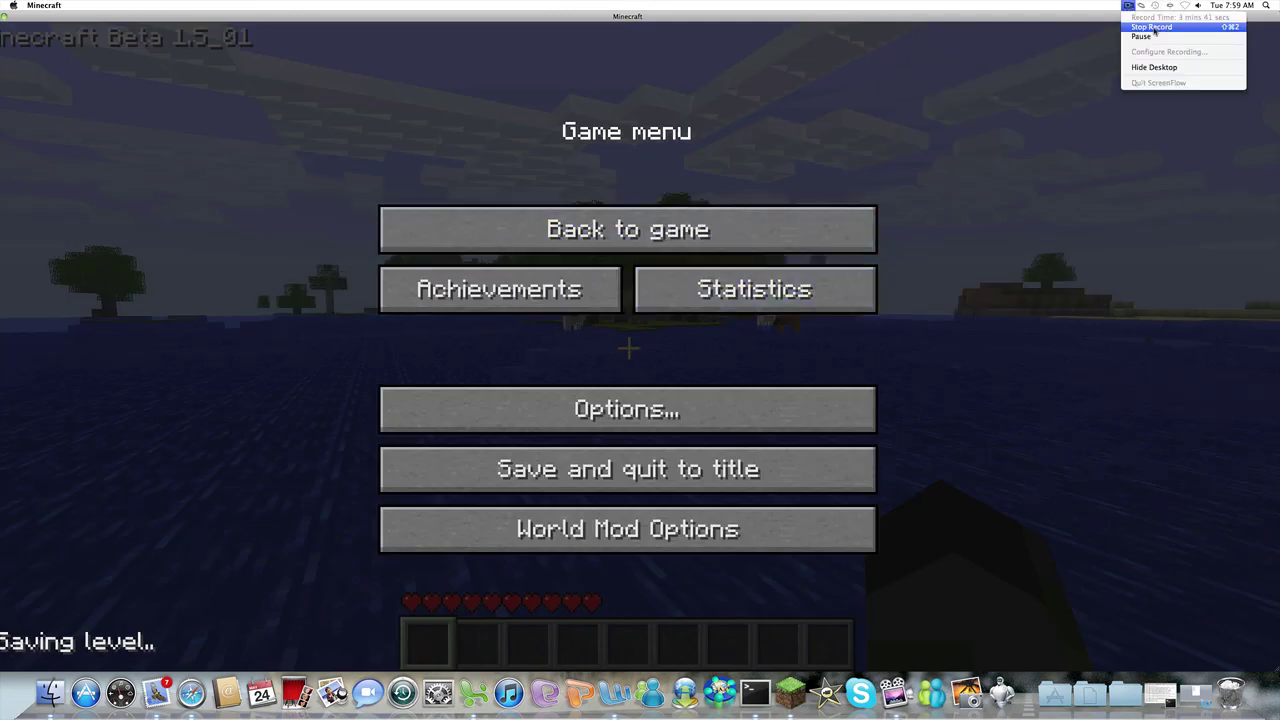